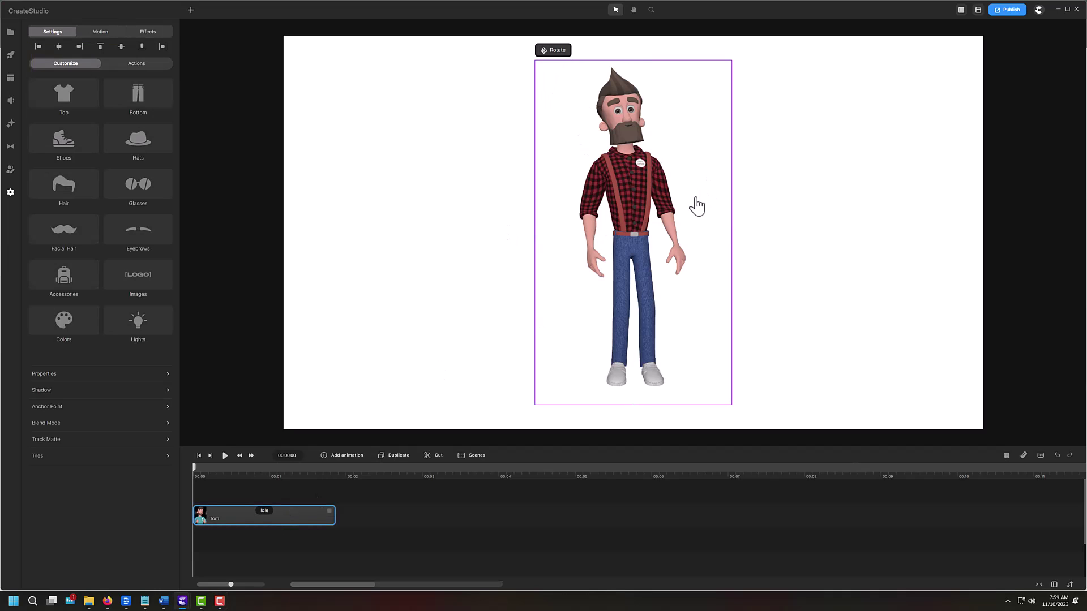
Spin Tom to view his other sides, then place him over the saloon background.
{"action": "left_click_drag", "start_coordinate": [707, 214], "coordinate": [508, 233]}
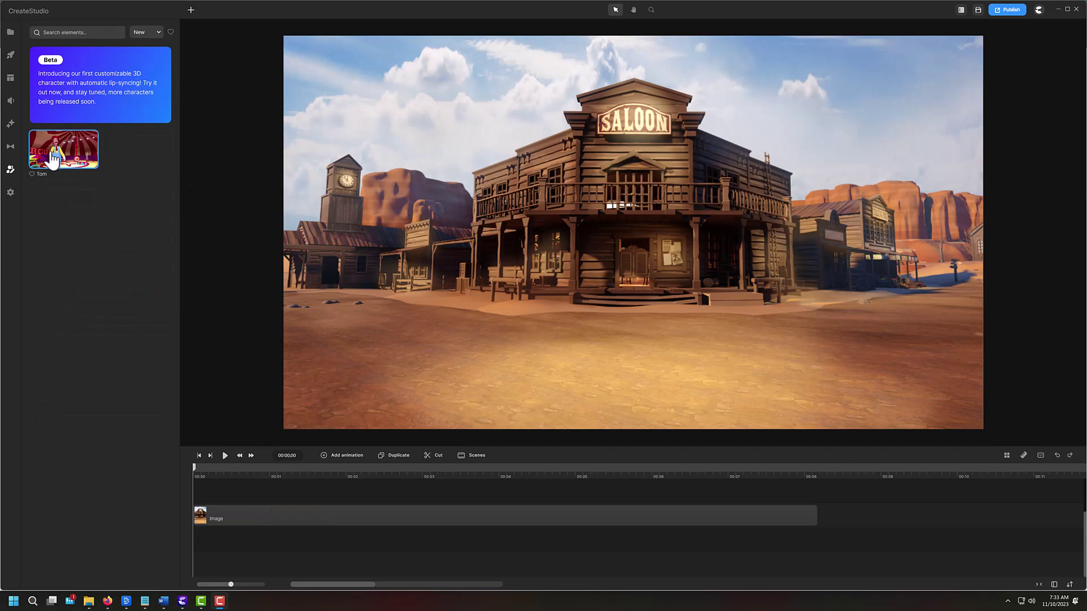
{"action": "left_click_drag", "start_coordinate": [56, 153], "coordinate": [204, 487]}
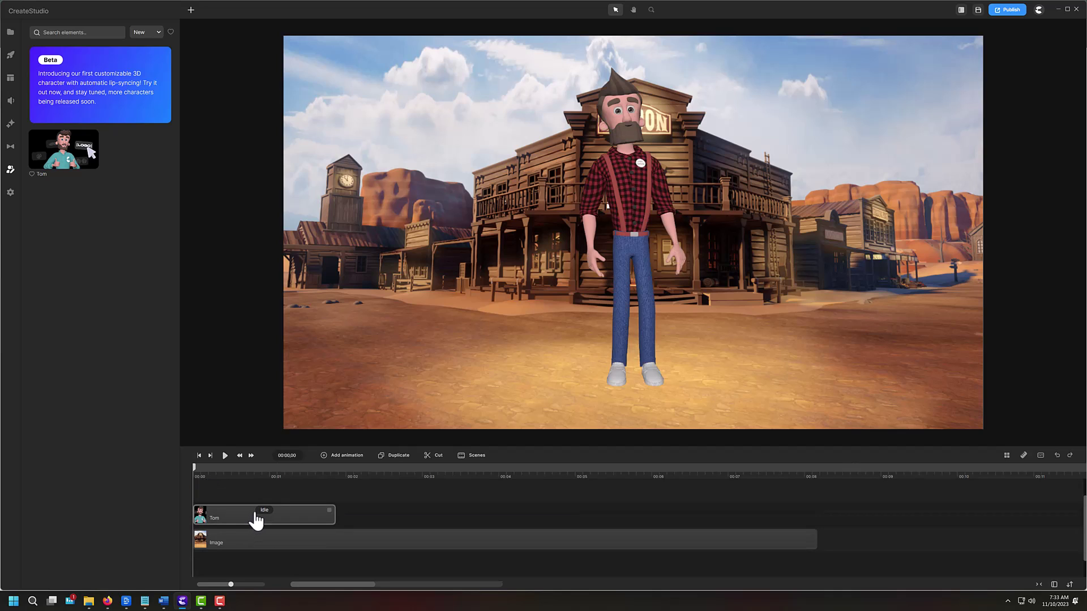
Switch Tom's action from Idle to Walking, shrink him before the saloon, and preview the walk.
{"action": "left_click", "coordinate": [262, 514]}
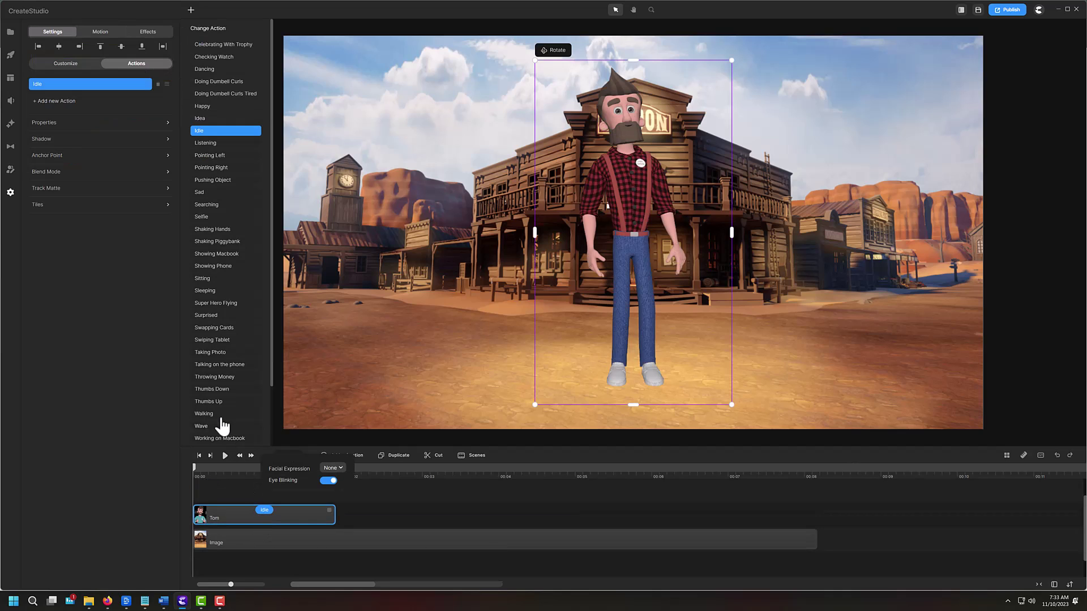
{"action": "left_click", "coordinate": [201, 415]}
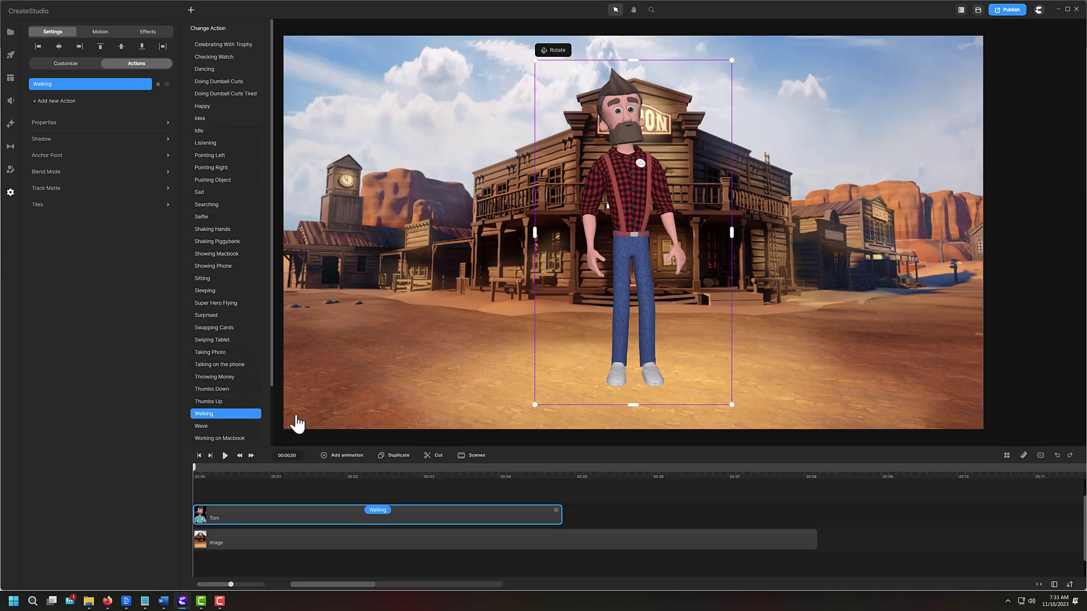
{"action": "left_click_drag", "start_coordinate": [537, 405], "coordinate": [563, 363]}
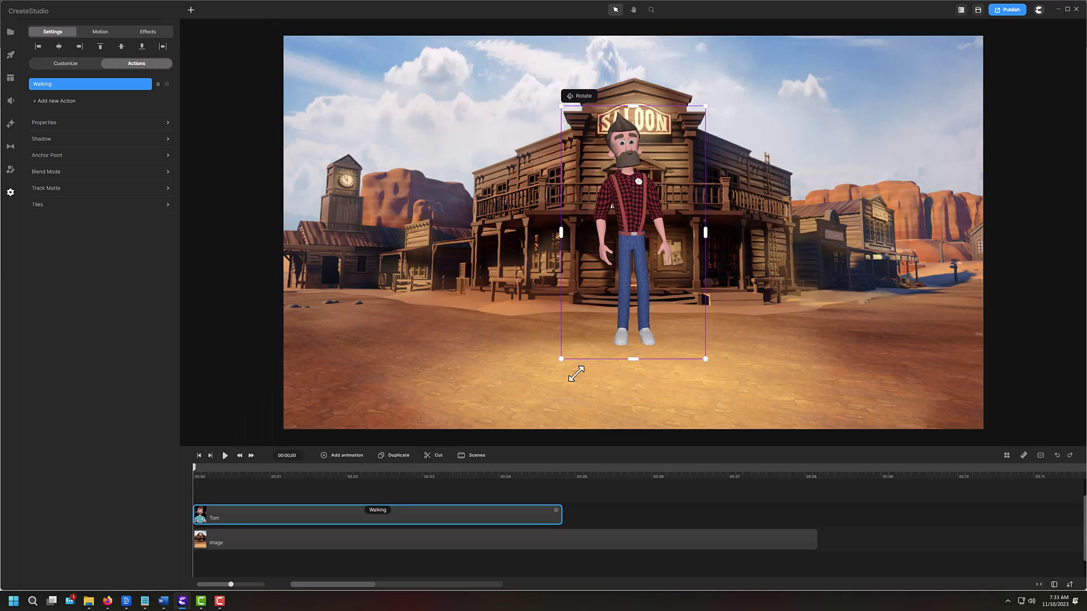
{"action": "left_click", "coordinate": [224, 456]}
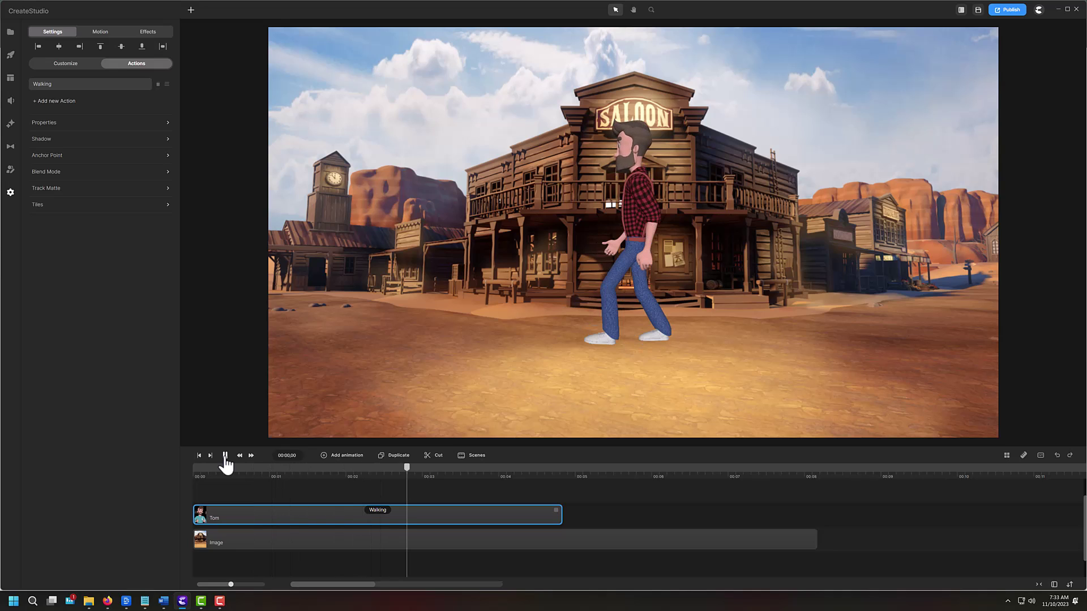
{"action": "left_click", "coordinate": [225, 456]}
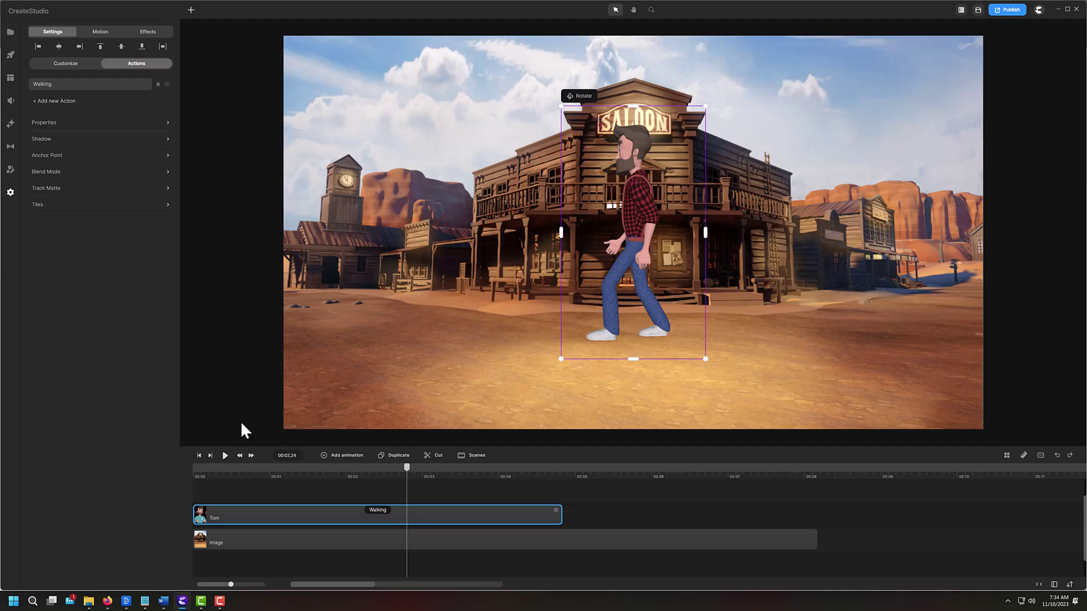
Rotate Tom toward the camera and return the playhead to the start of the walk.
{"action": "left_click", "coordinate": [583, 105]}
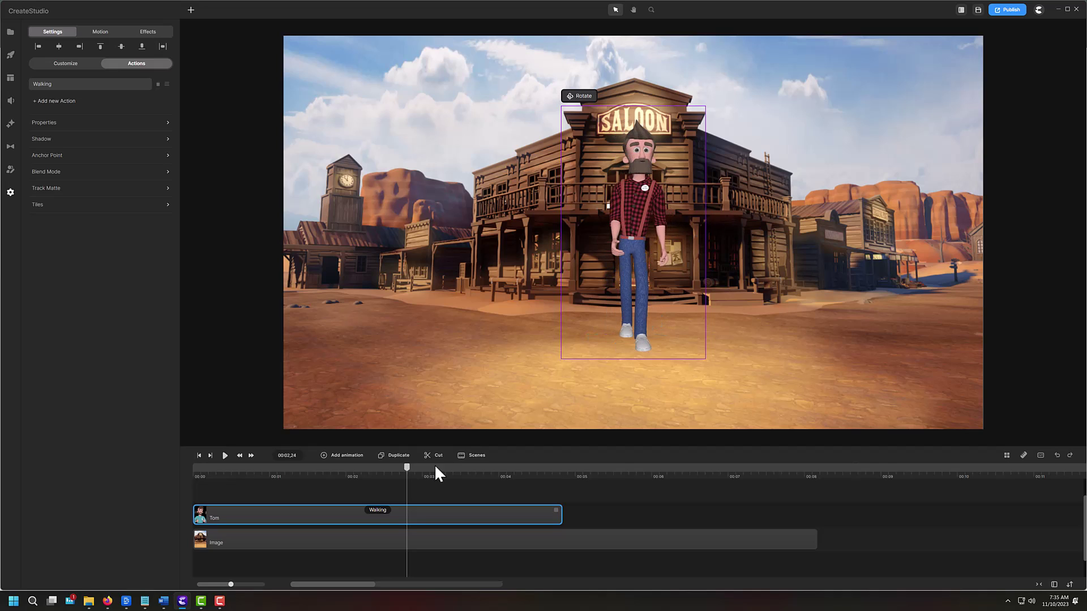
{"action": "left_click_drag", "start_coordinate": [409, 468], "coordinate": [537, 486]}
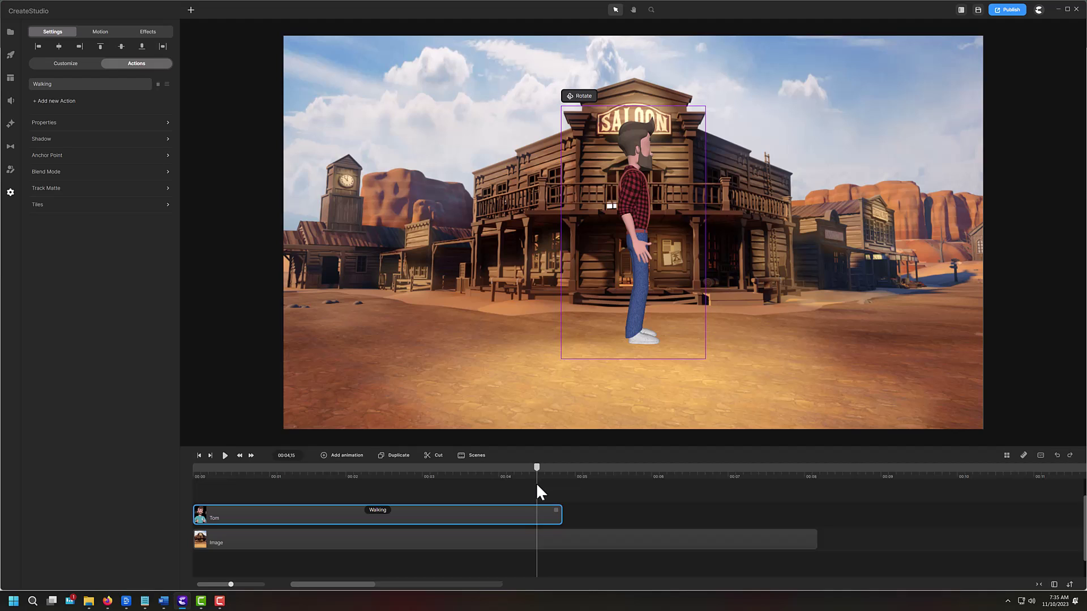
Add a Position animation to Tom's Walking clip just after the start, then advance the timeline.
{"action": "left_click", "coordinate": [248, 476]}
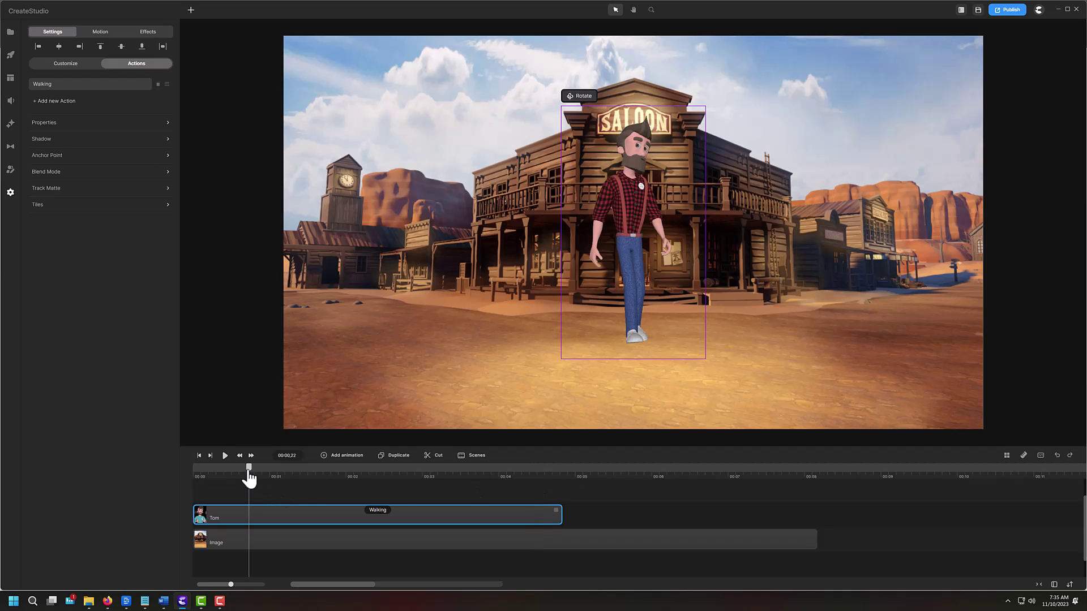
{"action": "left_click", "coordinate": [236, 477]}
{"action": "left_click_drag", "start_coordinate": [243, 480], "coordinate": [263, 478]}
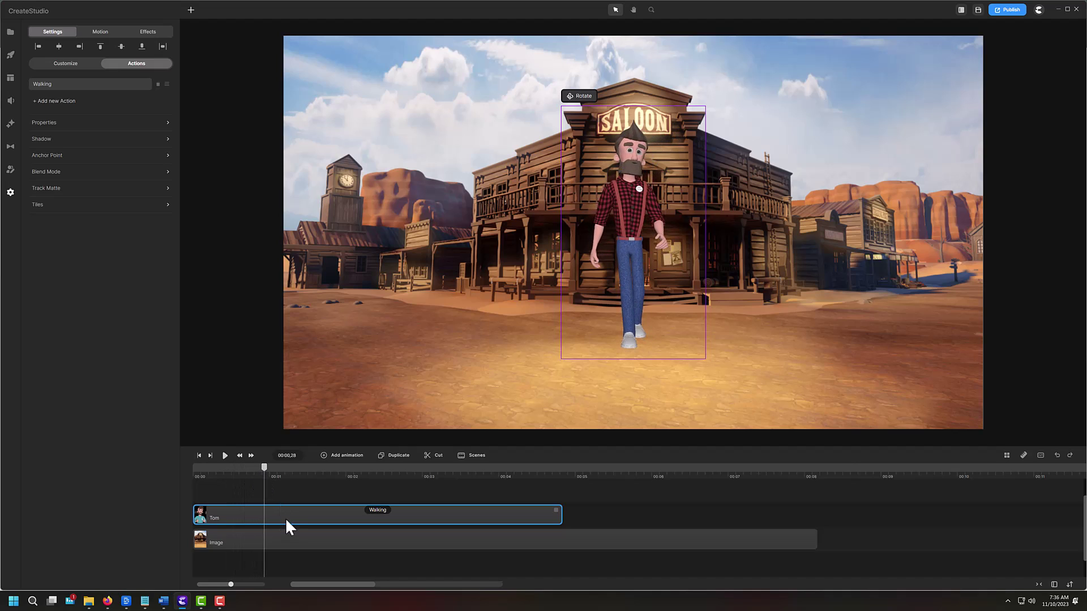
{"action": "left_click", "coordinate": [345, 459]}
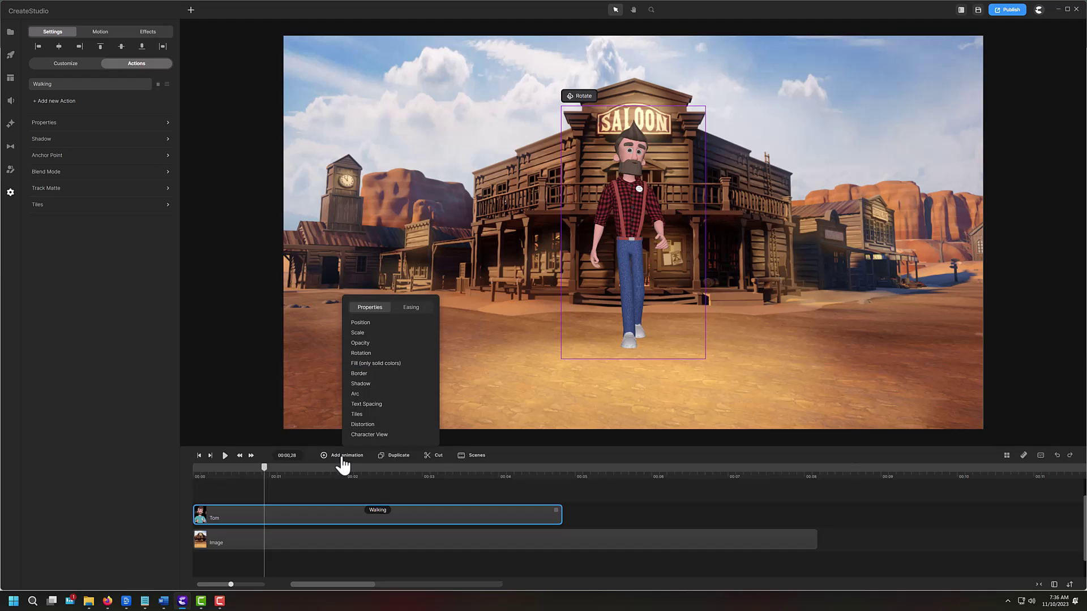
{"action": "left_click", "coordinate": [362, 322]}
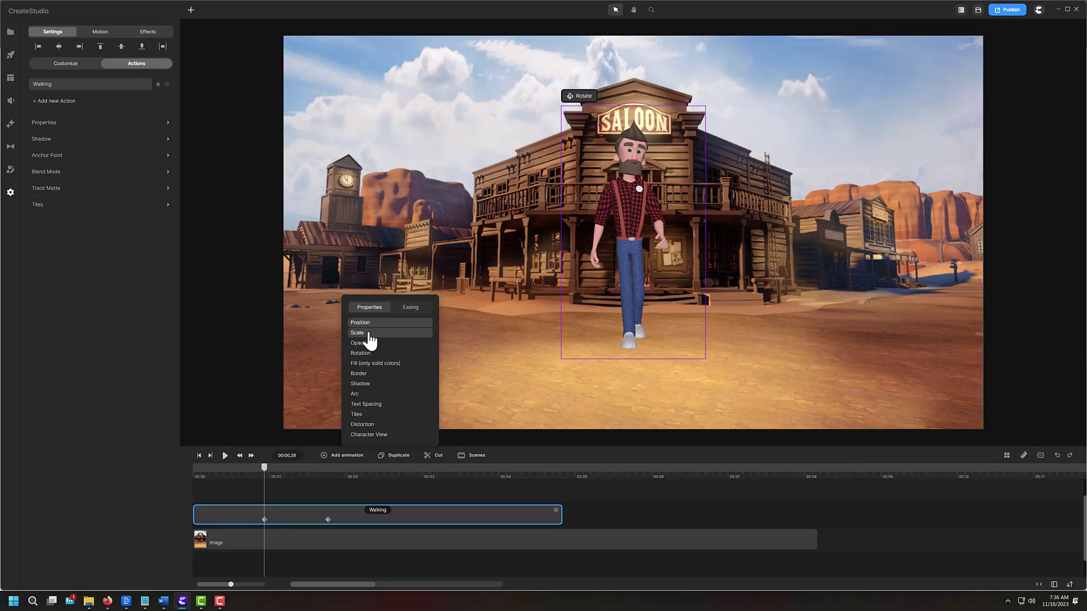
{"action": "left_click_drag", "start_coordinate": [262, 463], "coordinate": [449, 522]}
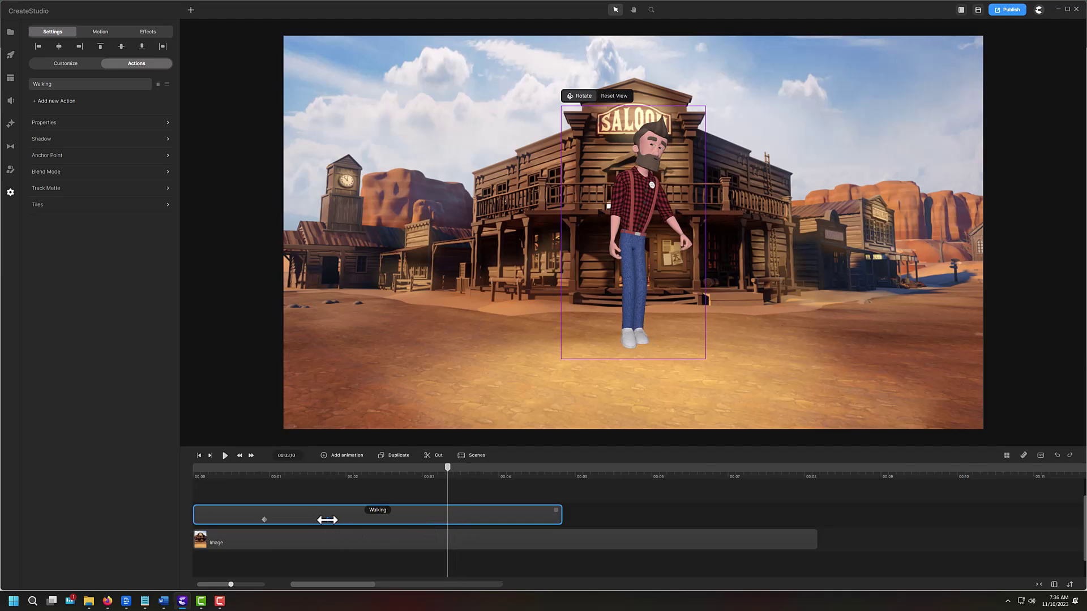
Move the ending keyframe to about 3 seconds, then enlarge Tom and lower him in the frame.
{"action": "left_click_drag", "start_coordinate": [328, 519], "coordinate": [368, 519]}
{"action": "left_click", "coordinate": [580, 97]}
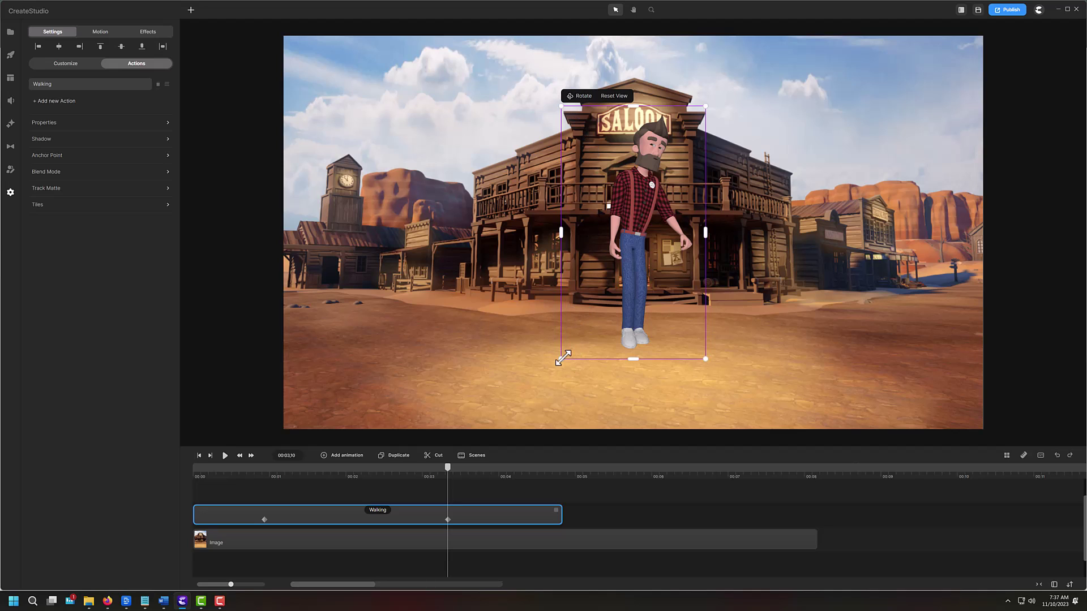
{"action": "left_click_drag", "start_coordinate": [553, 359], "coordinate": [511, 425]}
{"action": "left_click_drag", "start_coordinate": [634, 214], "coordinate": [621, 305]}
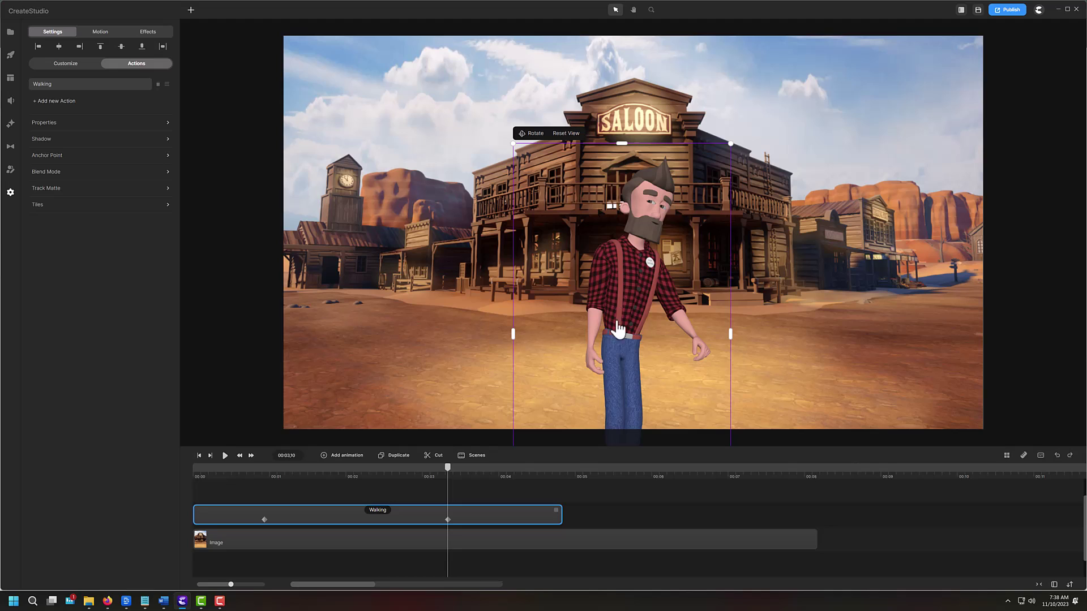
Check the keyframe's Linear easing, then scrub from the start to review Tom walking toward the camera.
{"action": "left_click", "coordinate": [408, 528]}
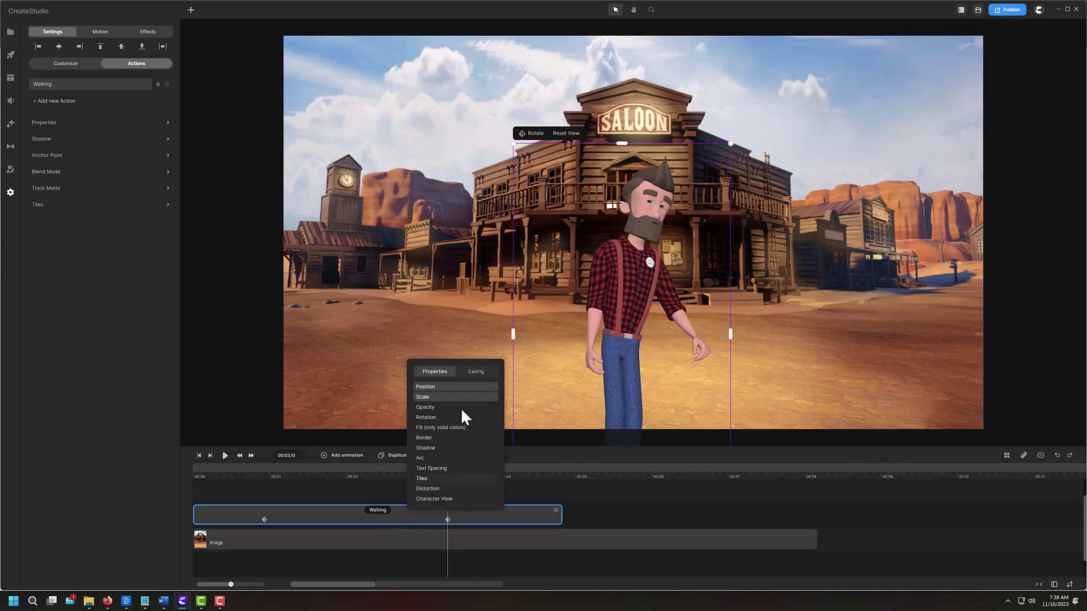
{"action": "left_click", "coordinate": [475, 383]}
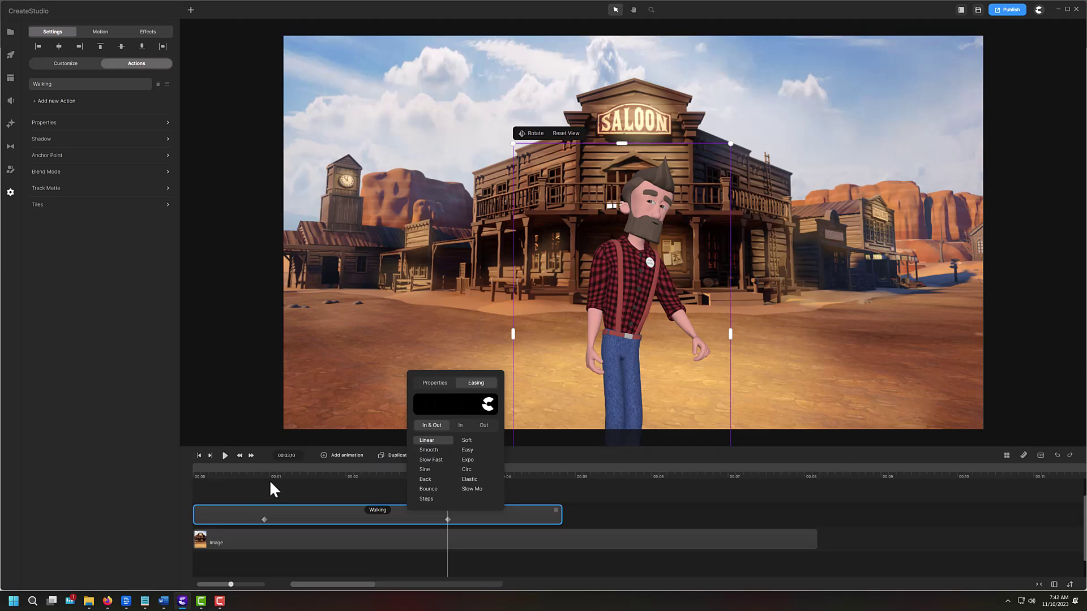
{"action": "left_click", "coordinate": [228, 478]}
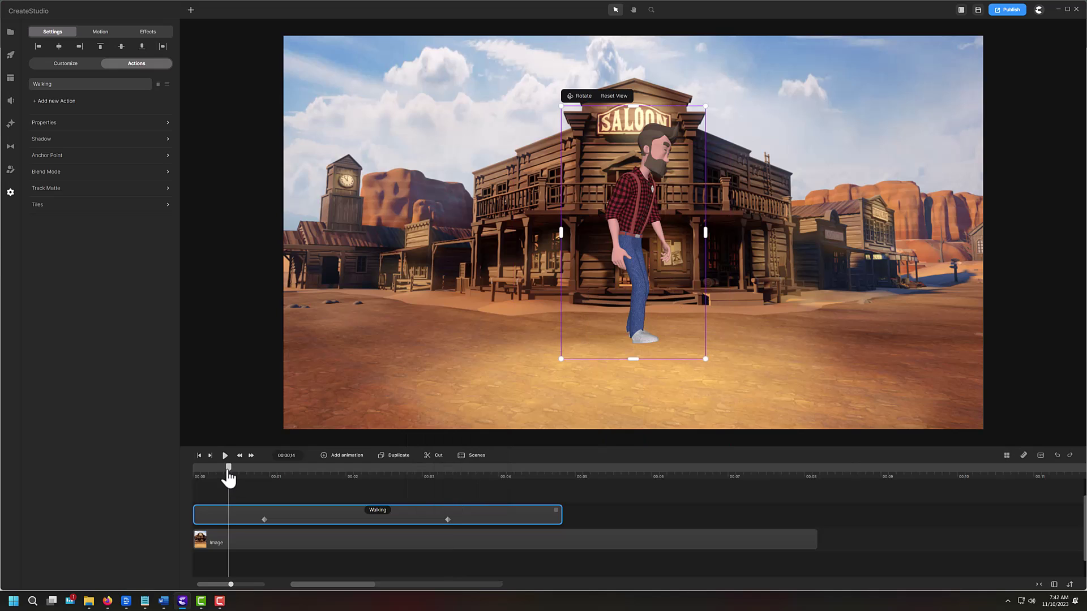
{"action": "left_click_drag", "start_coordinate": [230, 481], "coordinate": [256, 479]}
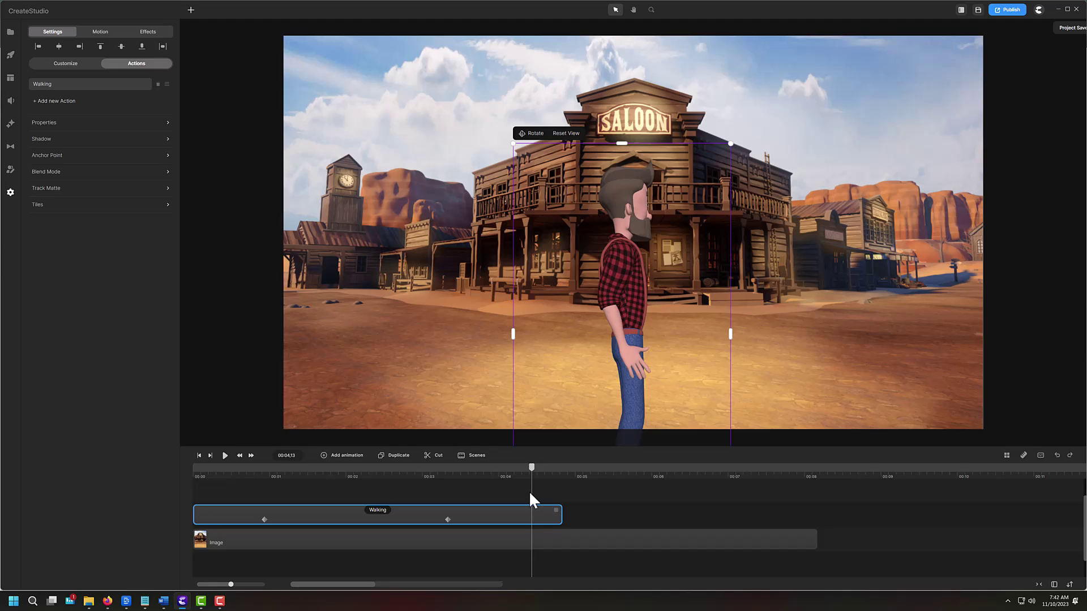
Add a Character View animation and turn Tom to face the camera at the clip start.
{"action": "left_click", "coordinate": [200, 455]}
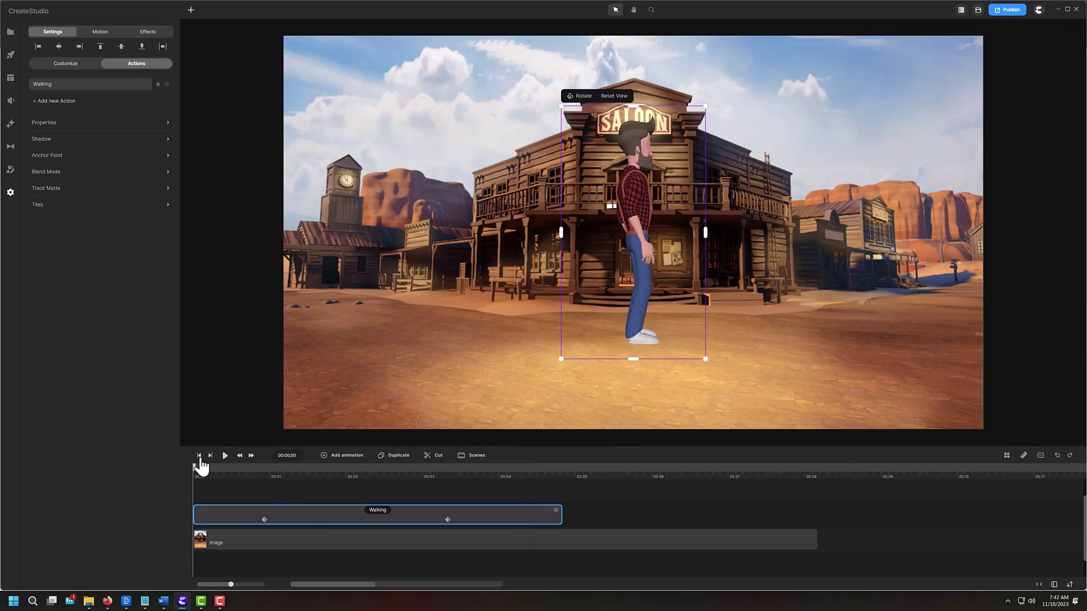
{"action": "left_click", "coordinate": [347, 466]}
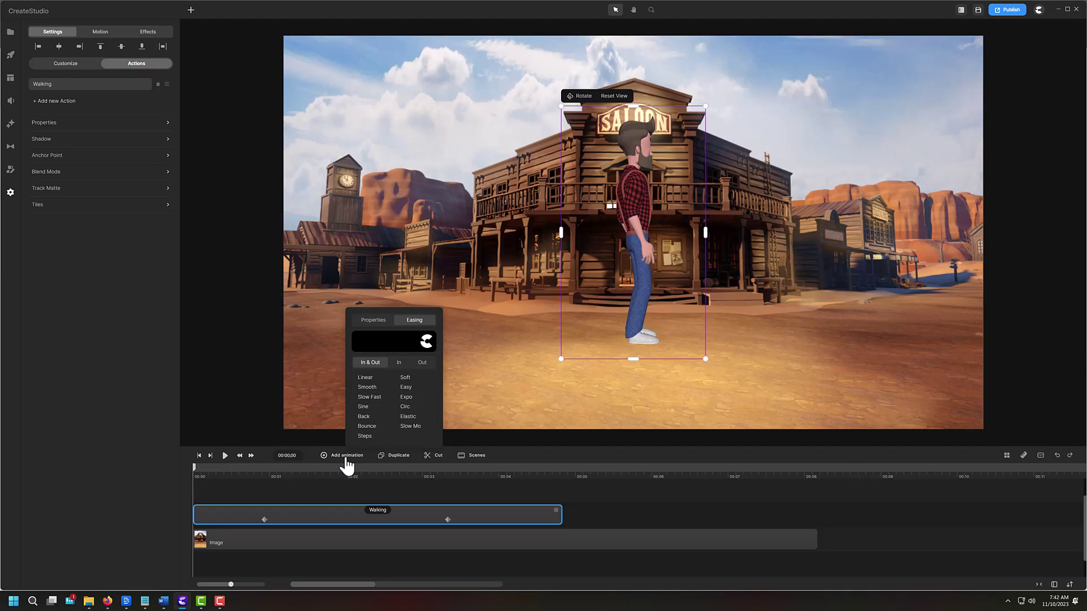
{"action": "left_click", "coordinate": [371, 322]}
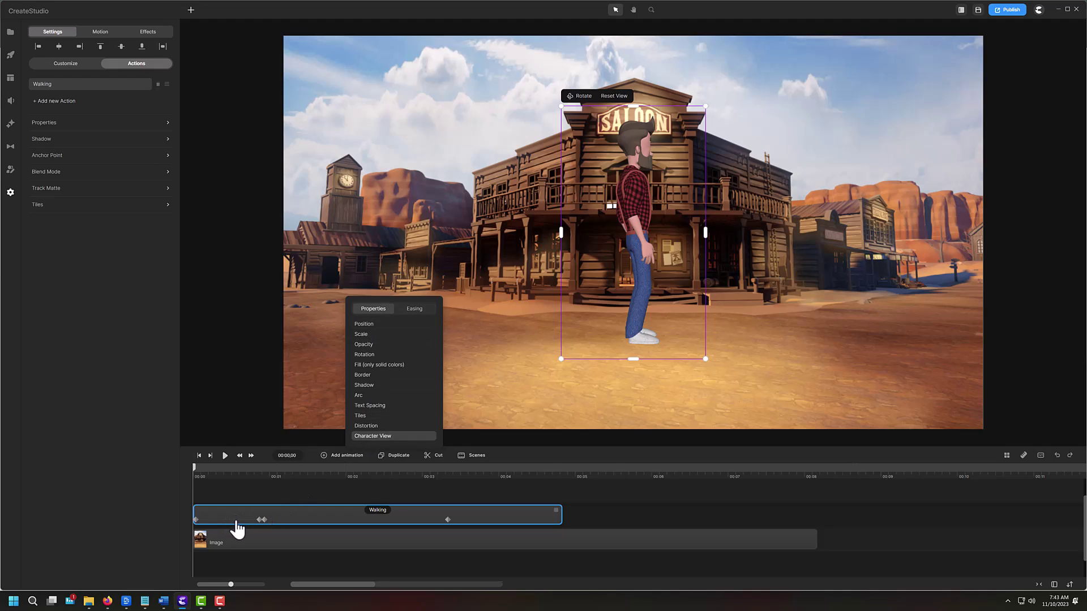
{"action": "left_click", "coordinate": [199, 519]}
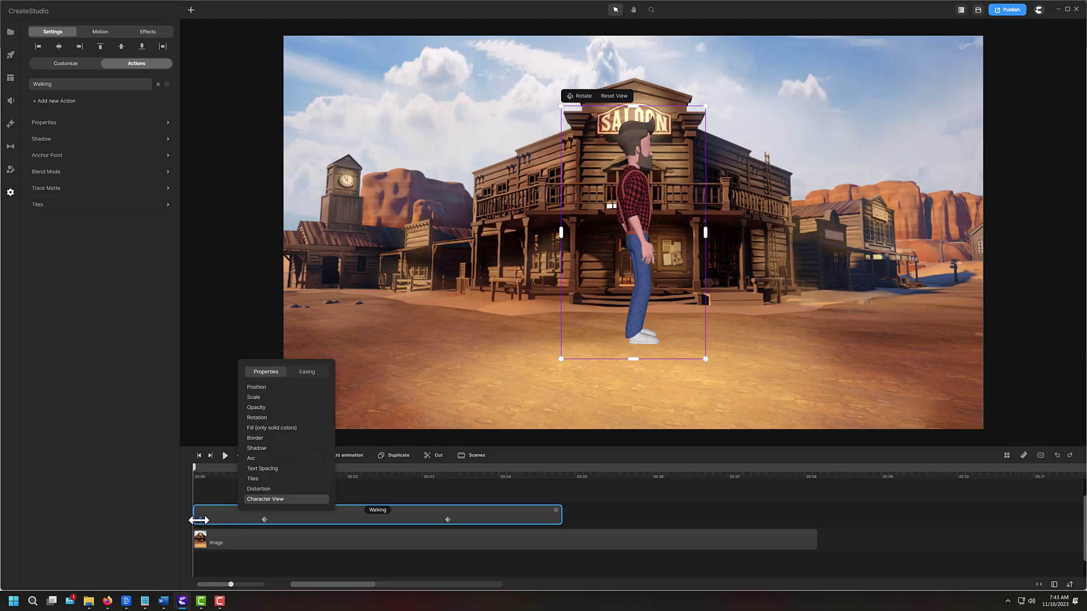
{"action": "left_click", "coordinate": [199, 519]}
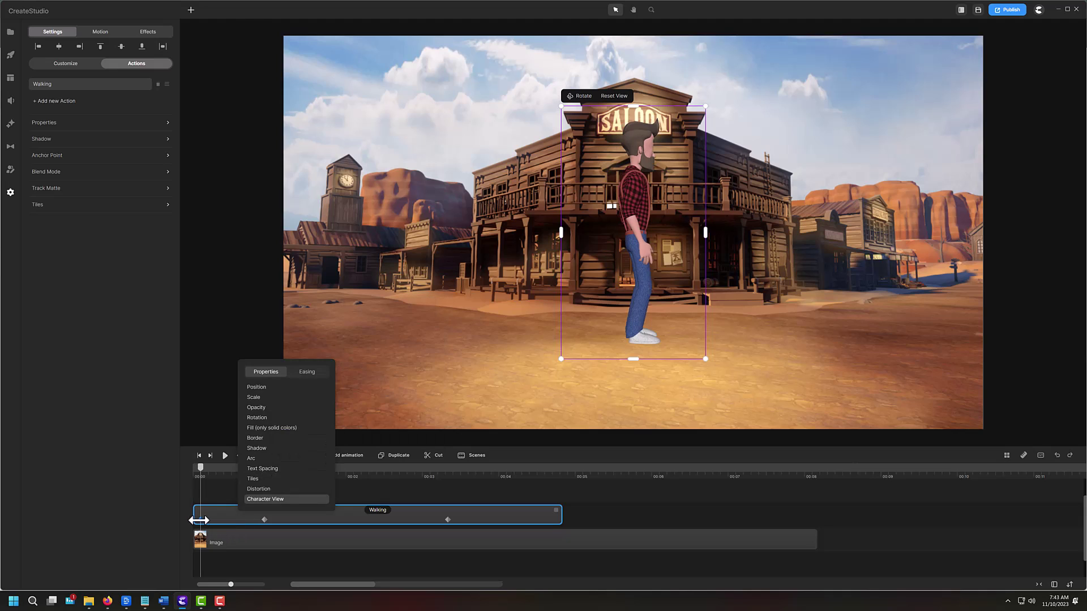
{"action": "left_click", "coordinate": [587, 98]}
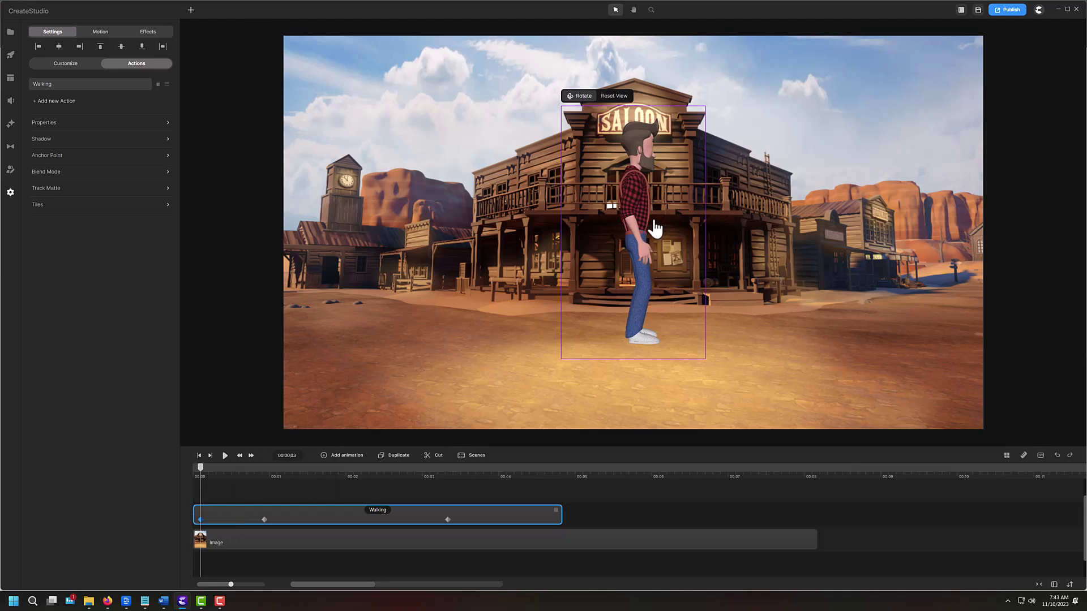
{"action": "left_click_drag", "start_coordinate": [655, 229], "coordinate": [568, 239]}
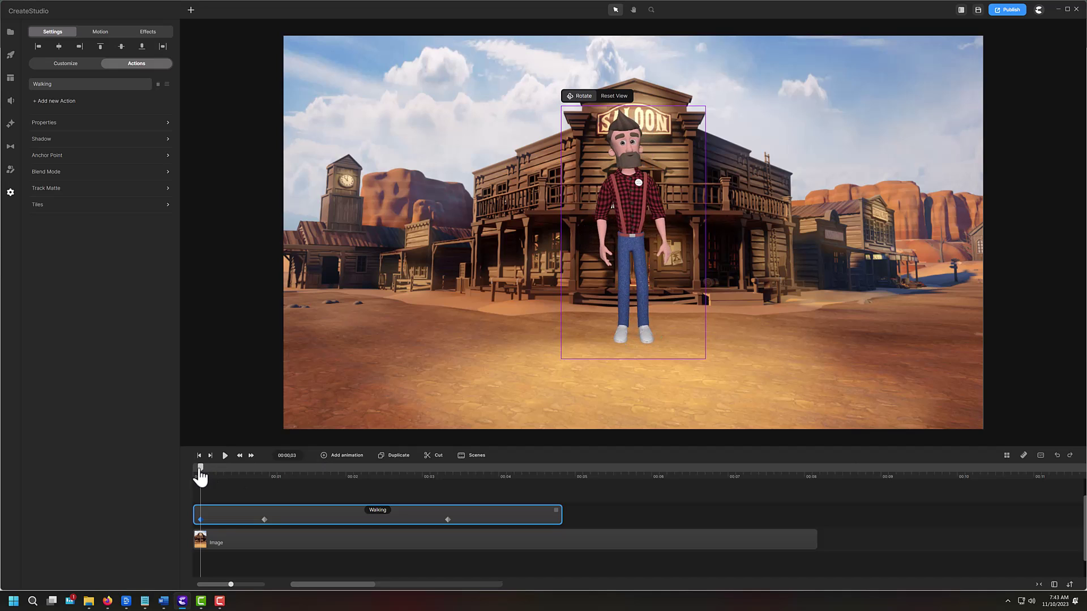
Set the movement keyframe's easing to Linear.
{"action": "left_click_drag", "start_coordinate": [201, 471], "coordinate": [417, 481]}
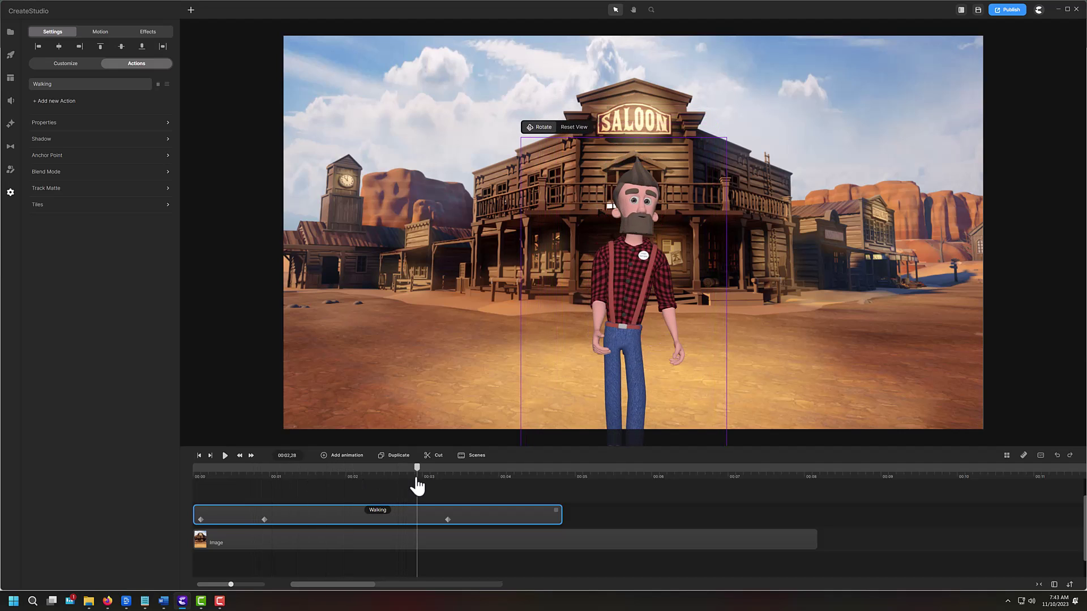
{"action": "left_click", "coordinate": [242, 530]}
{"action": "left_click", "coordinate": [310, 382]}
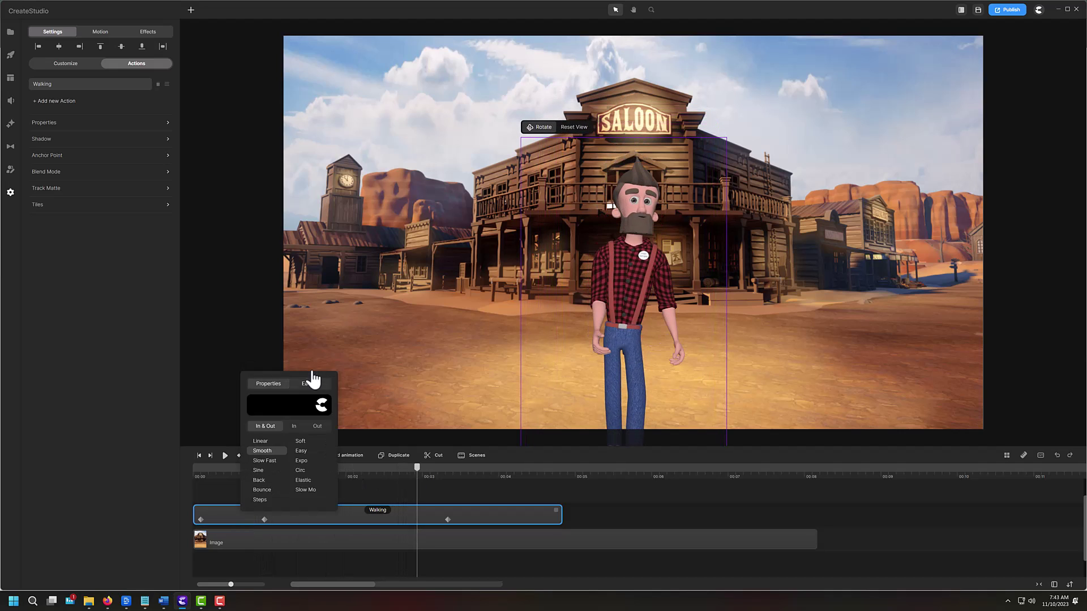
{"action": "left_click", "coordinate": [263, 442]}
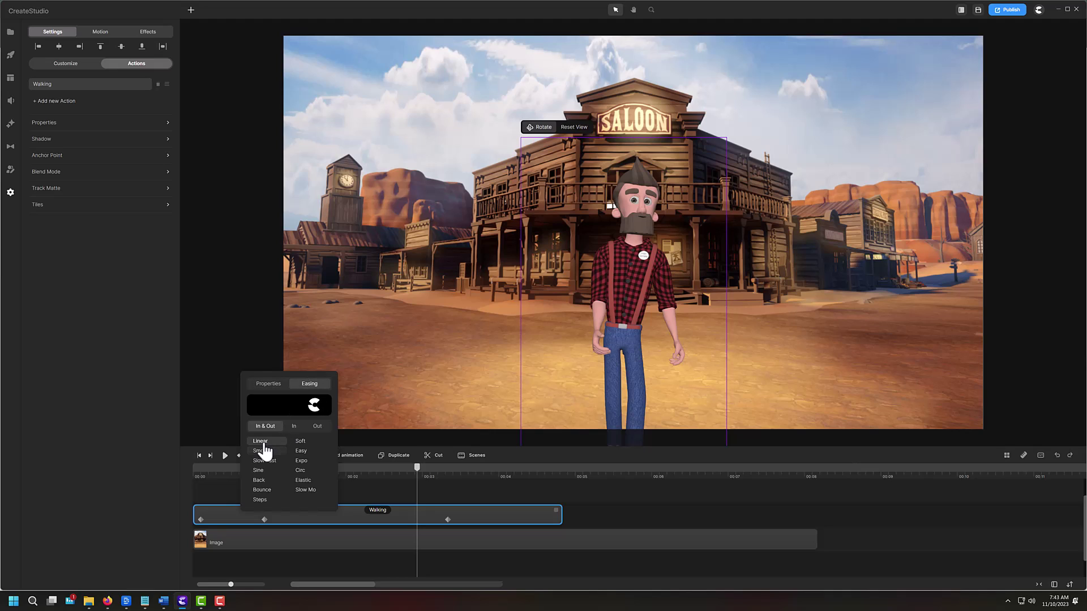
Add a keyframe past 3 seconds, turn Tom to face the viewer at 4 seconds, and preview.
{"action": "left_click", "coordinate": [447, 520]}
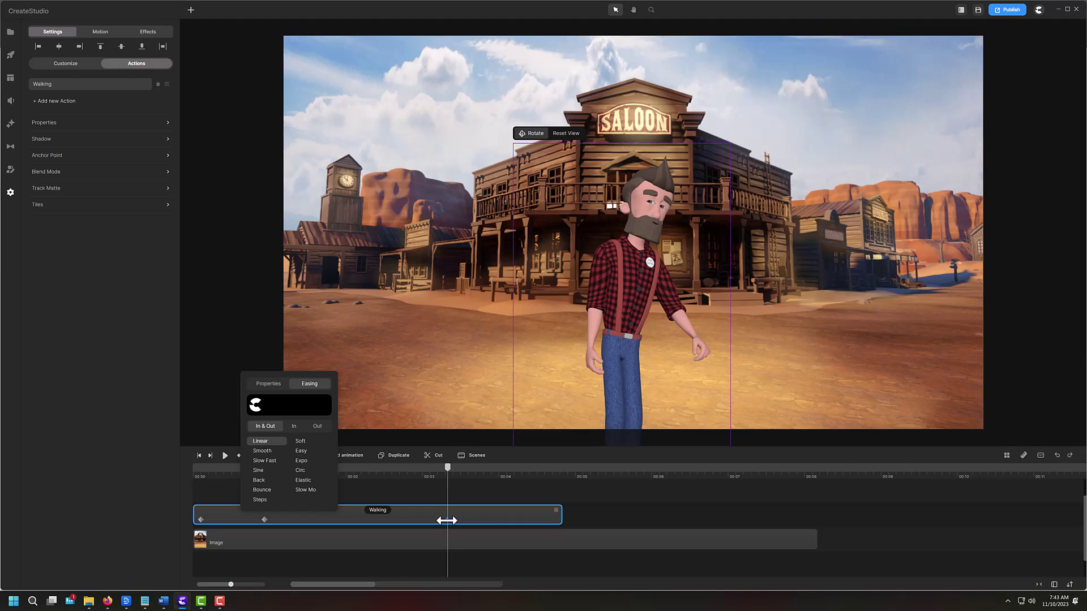
{"action": "left_click", "coordinate": [357, 459]}
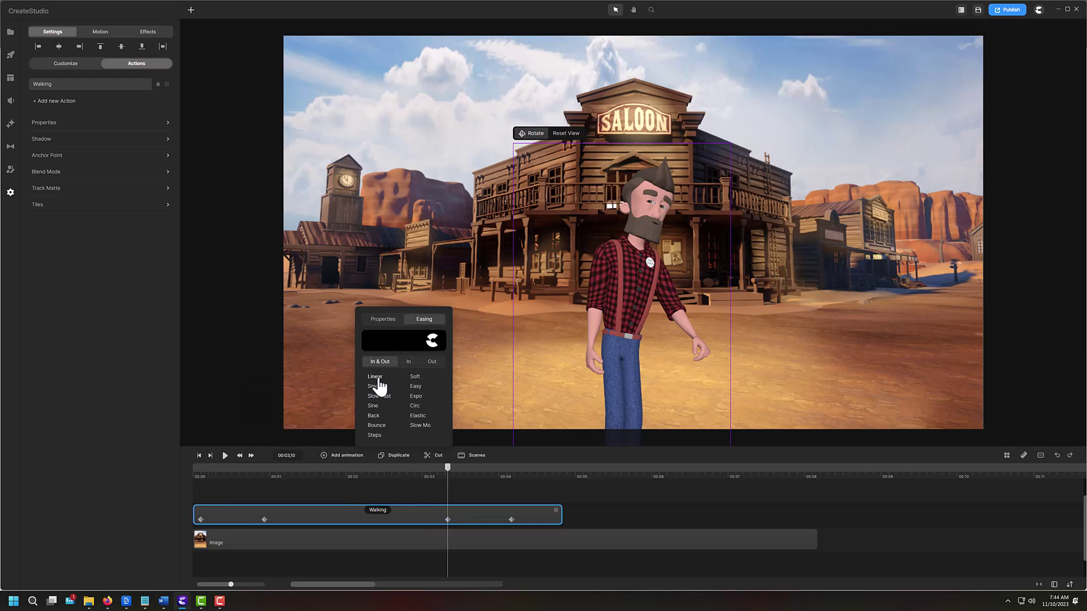
{"action": "left_click", "coordinate": [382, 319]}
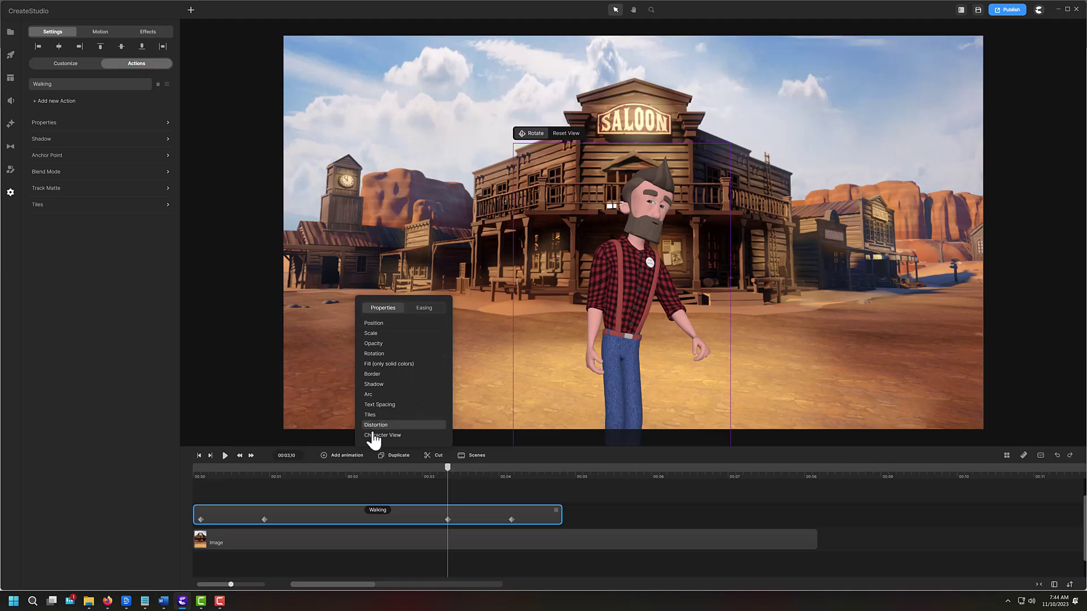
{"action": "left_click", "coordinate": [511, 519]}
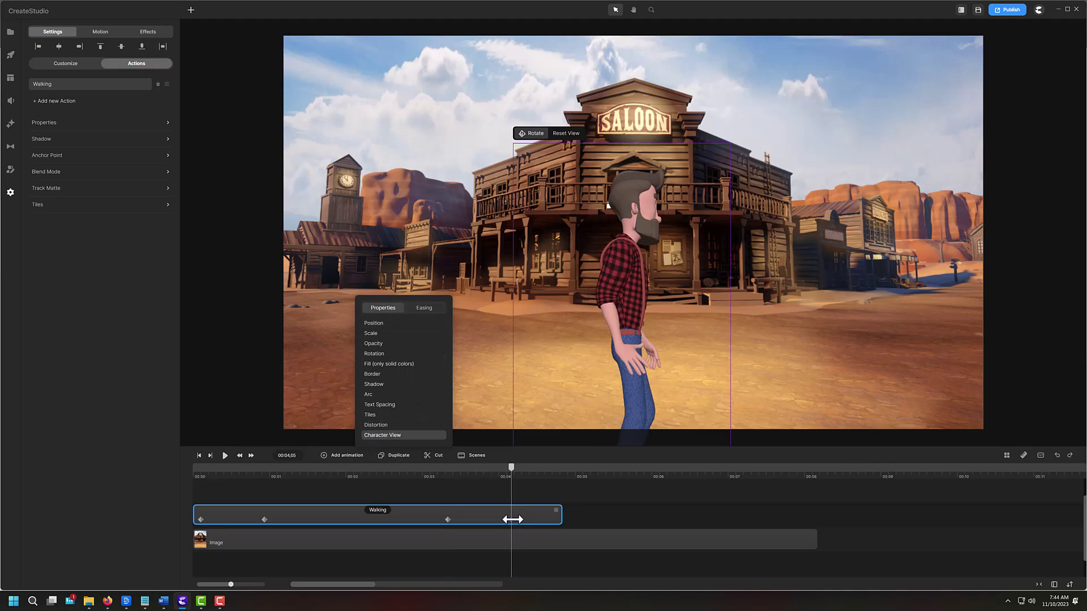
{"action": "left_click_drag", "start_coordinate": [673, 322], "coordinate": [592, 338]}
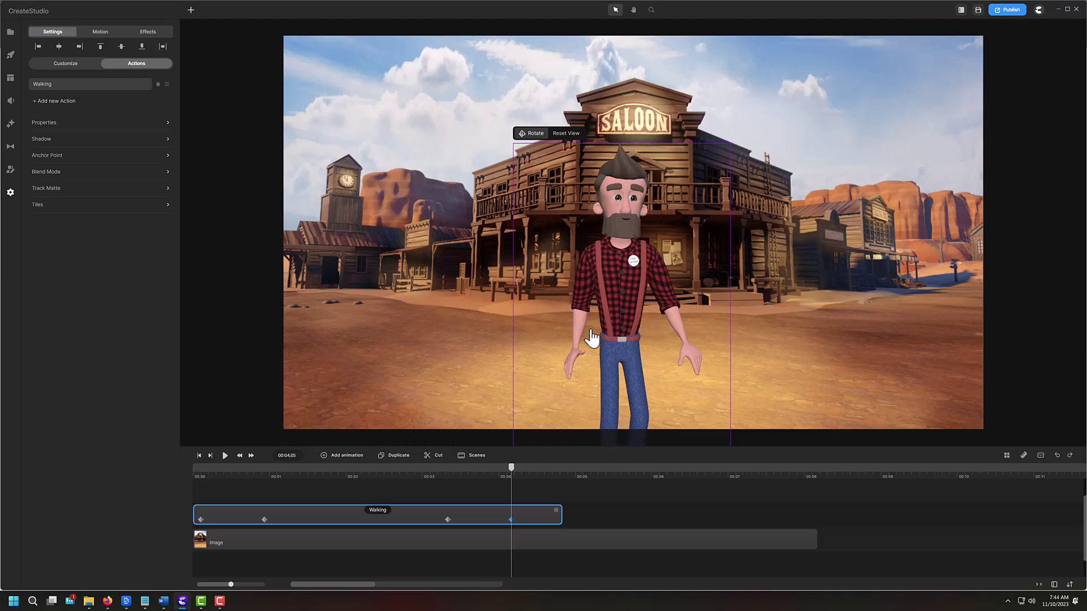
{"action": "left_click", "coordinate": [199, 456]}
{"action": "left_click", "coordinate": [225, 456]}
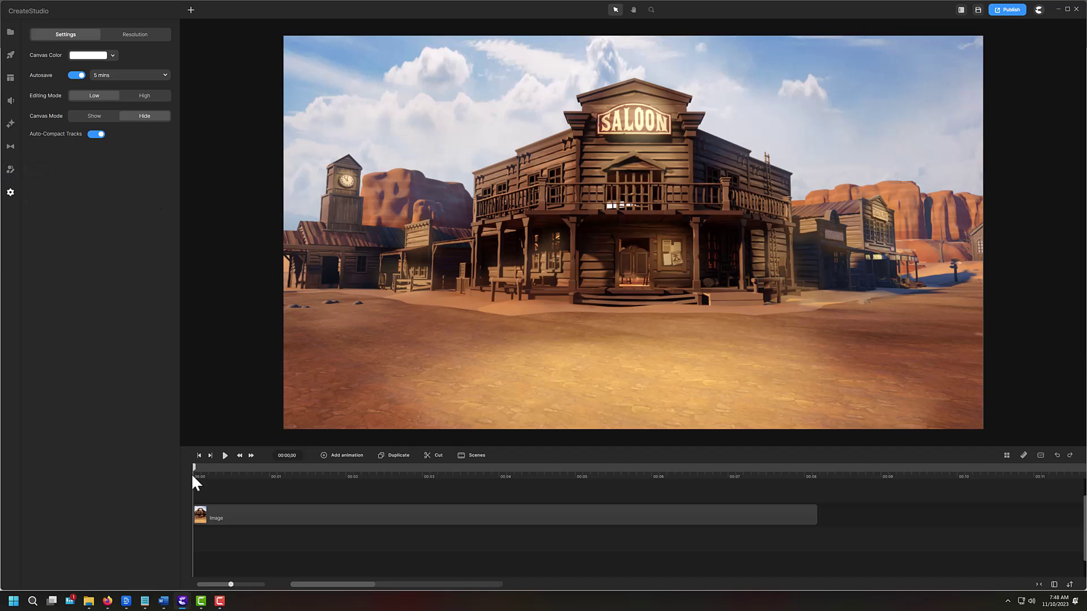
Add Tom back from the 3D character library, set him to Walking, and enable Disable Start.
{"action": "left_click", "coordinate": [9, 170]}
{"action": "left_click_drag", "start_coordinate": [60, 164], "coordinate": [216, 503]}
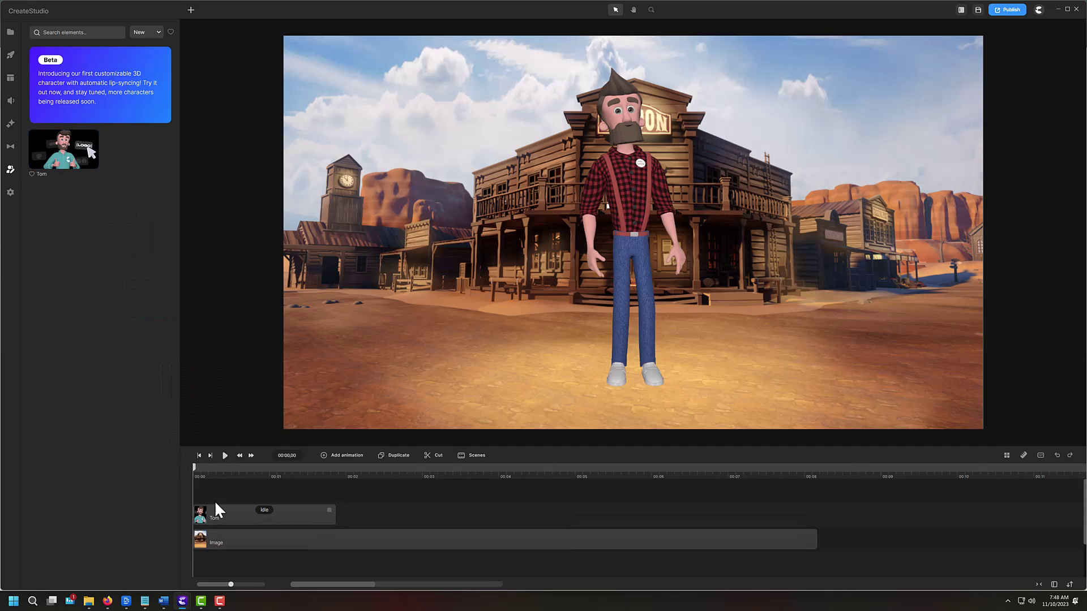
{"action": "left_click", "coordinate": [264, 511]}
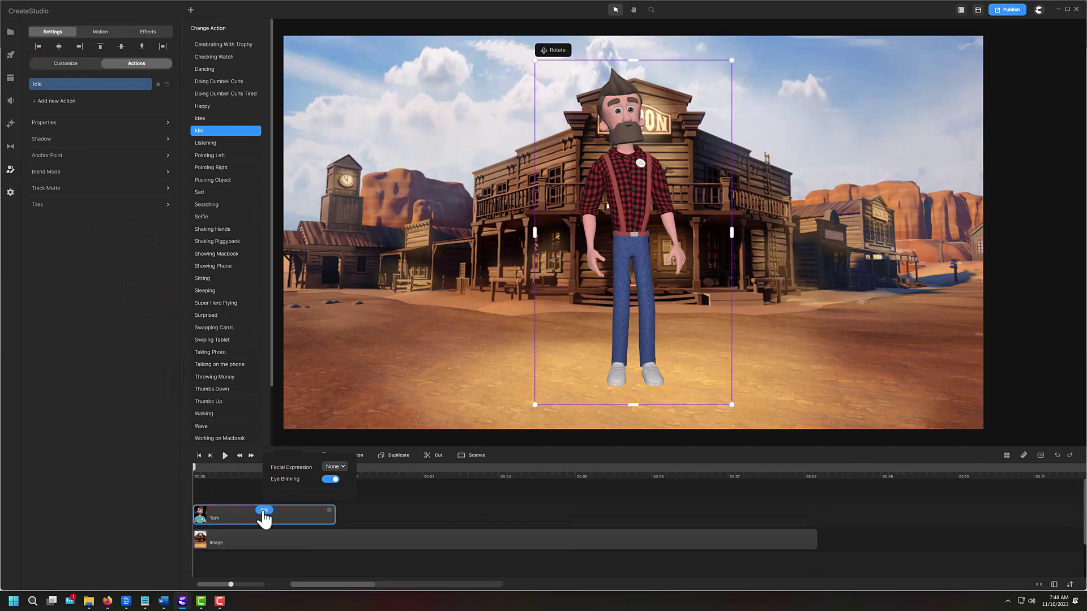
{"action": "left_click", "coordinate": [213, 417]}
{"action": "mouse_move", "coordinate": [377, 512]}
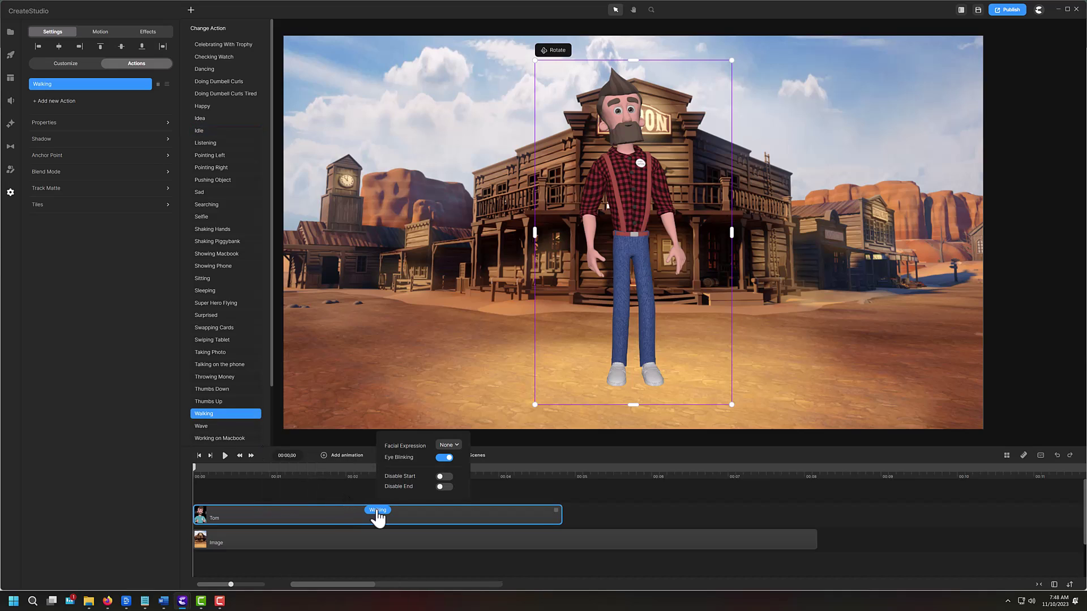
{"action": "left_click", "coordinate": [445, 477]}
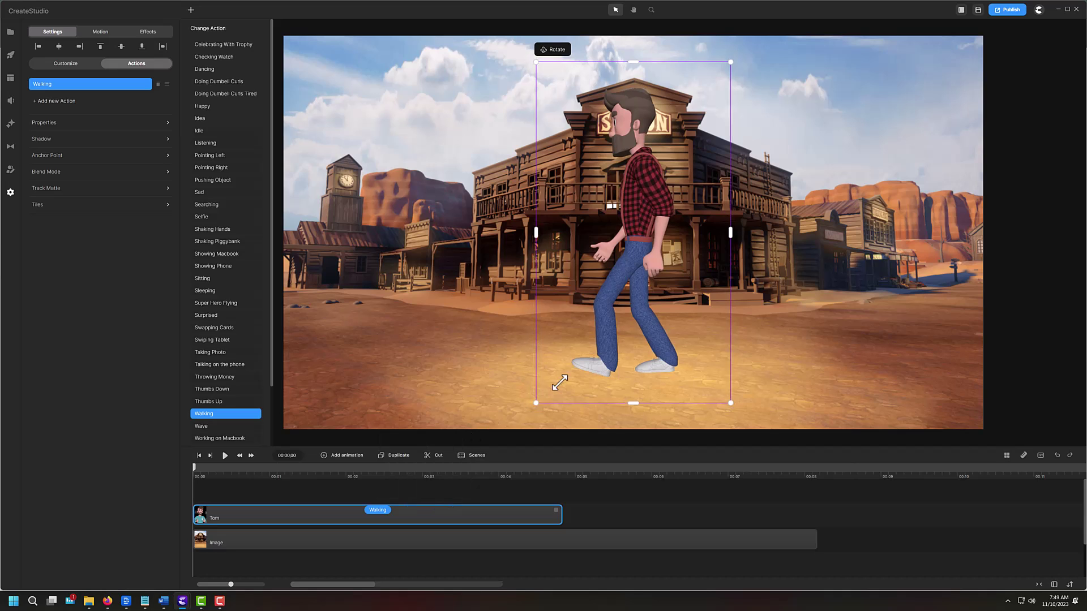
Shrink Tom and move him to the right side of the scene.
{"action": "left_click_drag", "start_coordinate": [535, 404], "coordinate": [566, 359]}
{"action": "left_click_drag", "start_coordinate": [664, 240], "coordinate": [844, 257]}
{"action": "left_click_drag", "start_coordinate": [738, 358], "coordinate": [747, 354]}
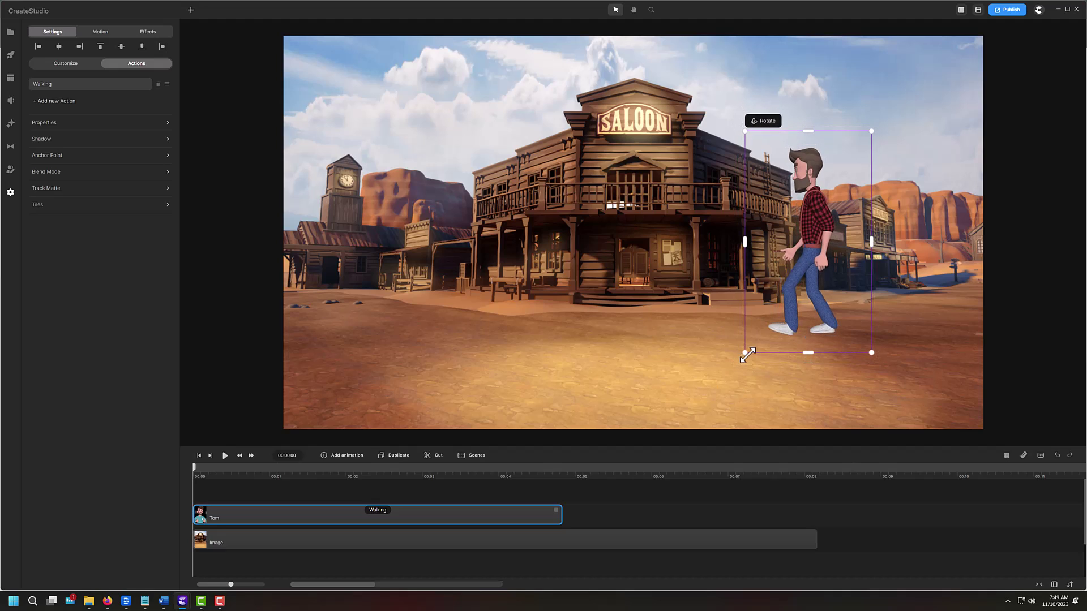
Add a keyframe animating Position, Scale and Character View with Linear easing.
{"action": "left_click", "coordinate": [343, 456]}
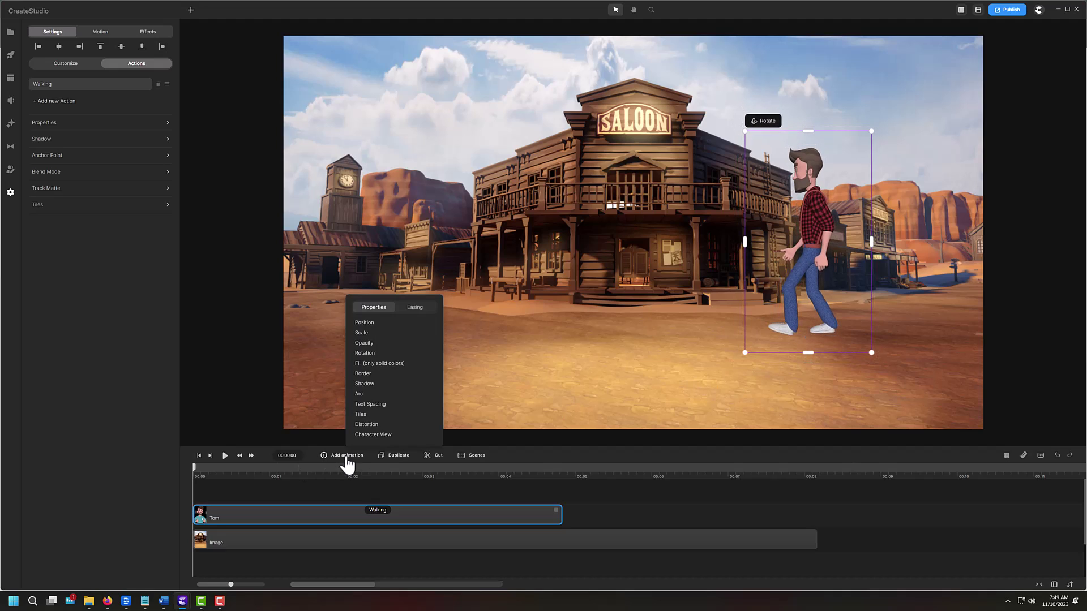
{"action": "left_click", "coordinate": [373, 323]}
{"action": "left_click", "coordinate": [366, 333]}
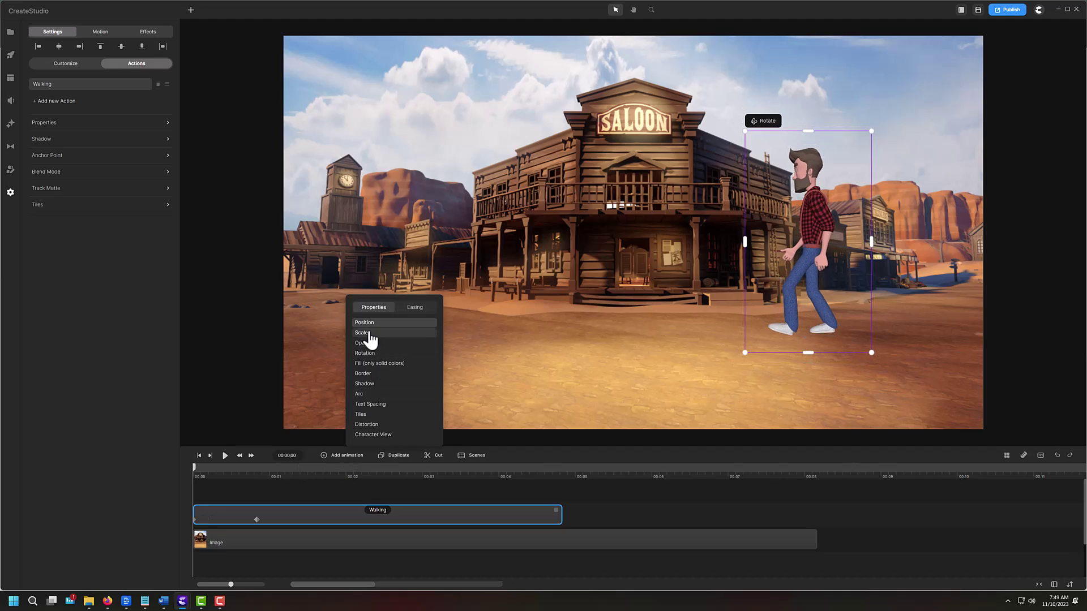
{"action": "left_click", "coordinate": [367, 436]}
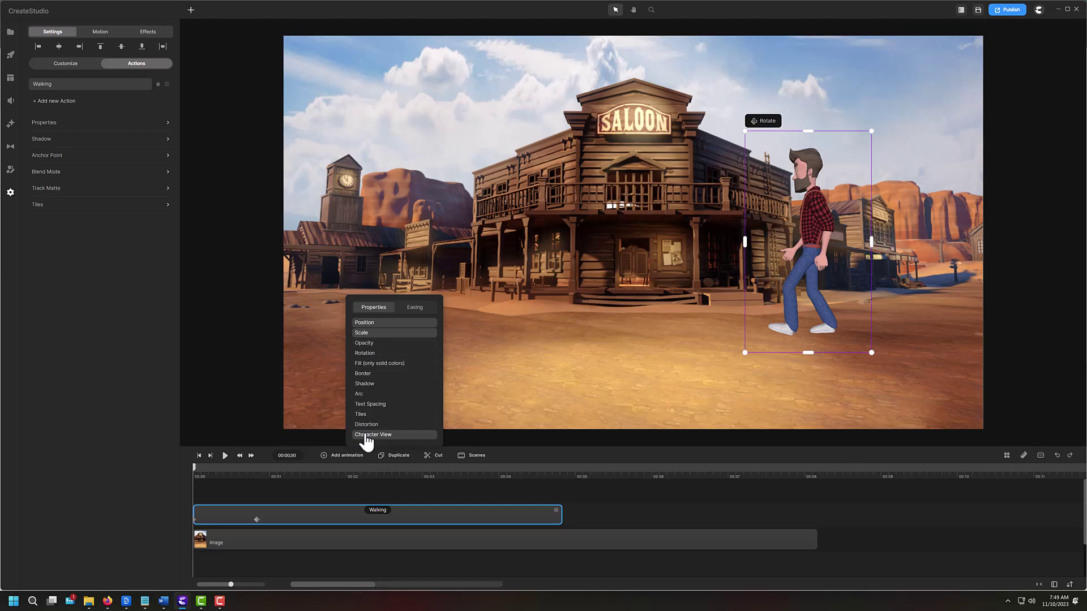
{"action": "left_click", "coordinate": [416, 308]}
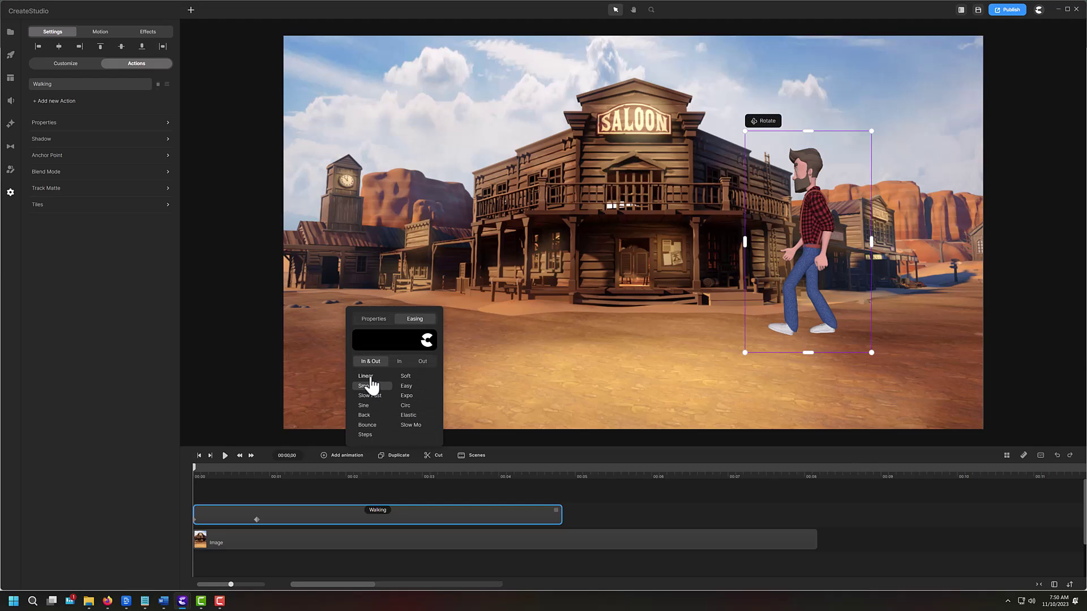
{"action": "left_click", "coordinate": [371, 377]}
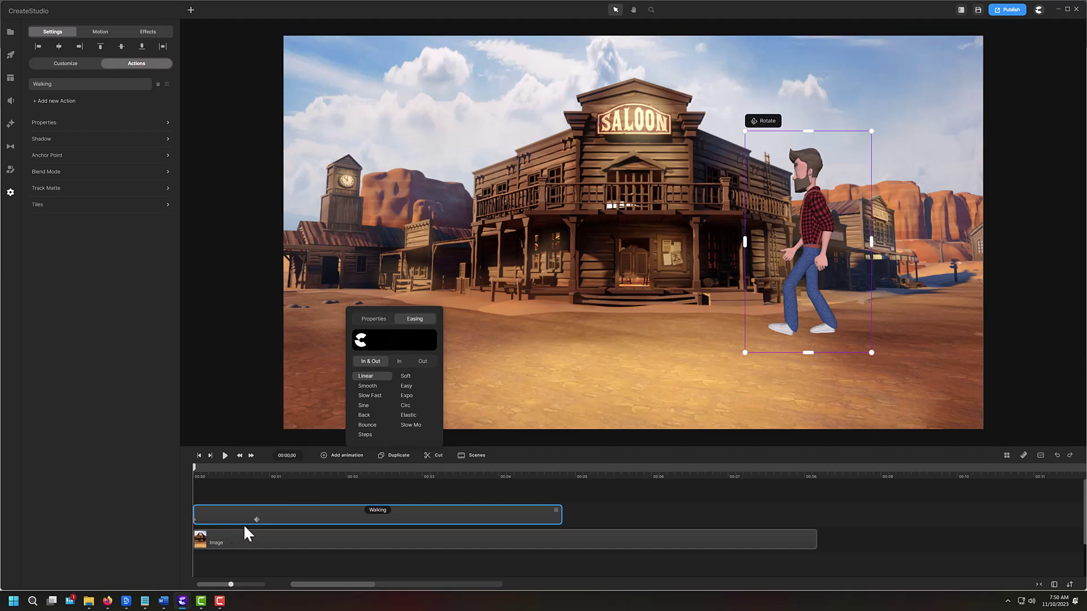
At 00:02,08, move Tom left in front of the saloon and enlarge him slightly.
{"action": "left_click", "coordinate": [364, 521]}
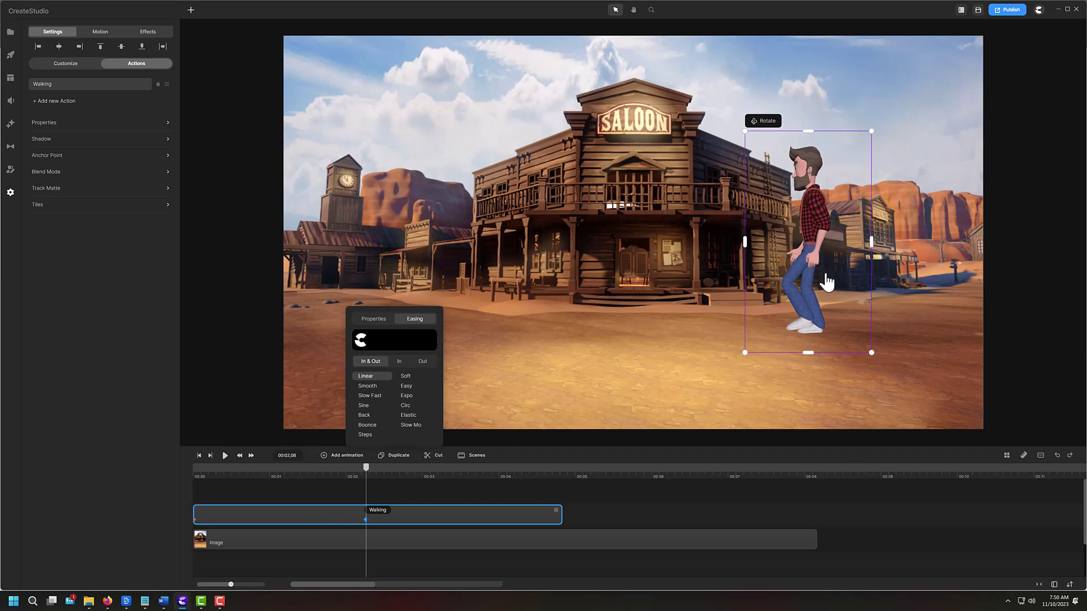
{"action": "left_click_drag", "start_coordinate": [830, 322], "coordinate": [543, 324]}
{"action": "left_click_drag", "start_coordinate": [457, 355], "coordinate": [452, 364]}
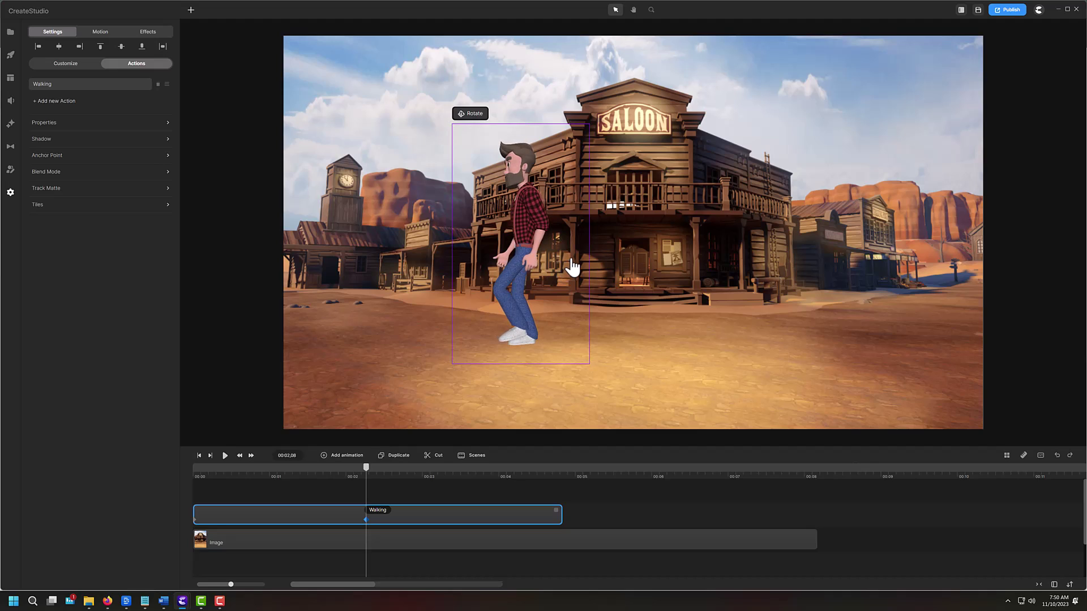
Add a Character View keyframe at 00:02,18 so Tom turns to face the camera.
{"action": "left_click", "coordinate": [345, 457]}
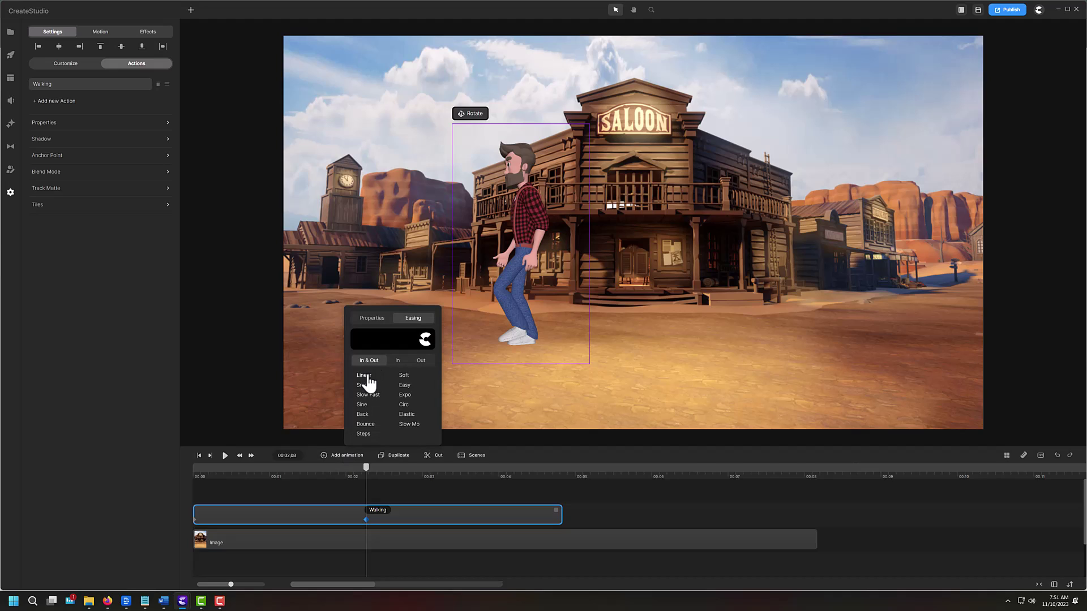
{"action": "left_click", "coordinate": [370, 318]}
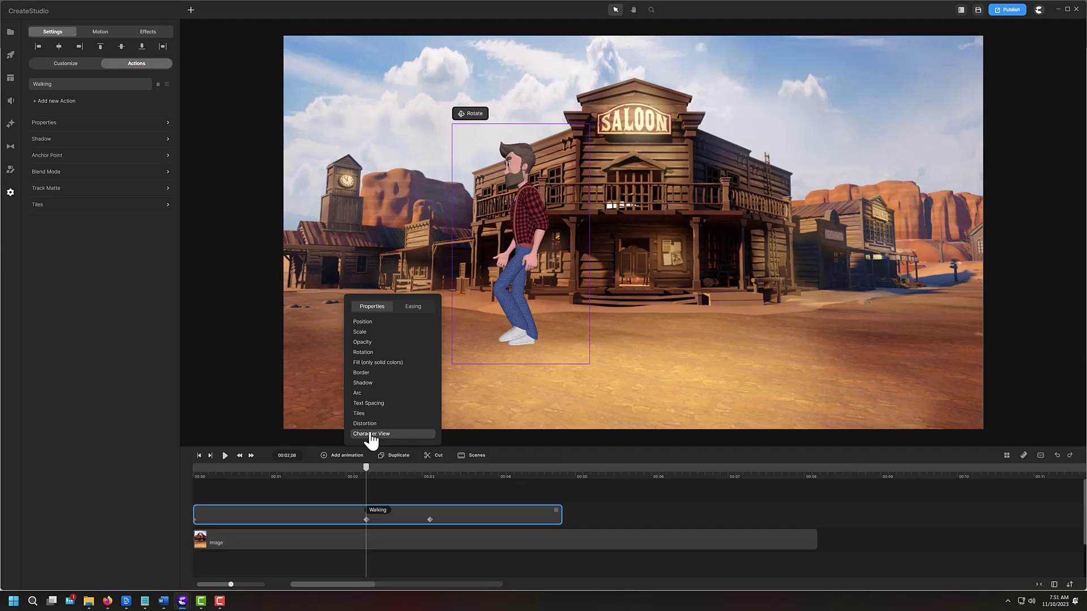
{"action": "left_click", "coordinate": [251, 456]}
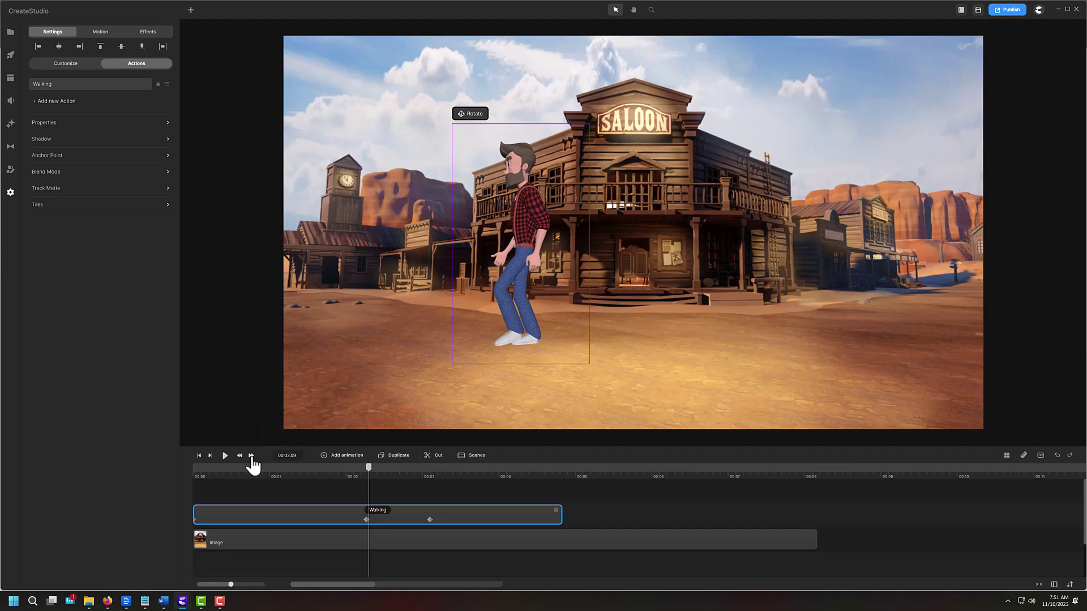
{"action": "left_click", "coordinate": [251, 455]}
{"action": "left_click", "coordinate": [251, 455]}
{"action": "left_click", "coordinate": [251, 455]}
{"action": "left_click", "coordinate": [251, 455]}
{"action": "left_click", "coordinate": [250, 455]}
{"action": "left_click", "coordinate": [250, 456]}
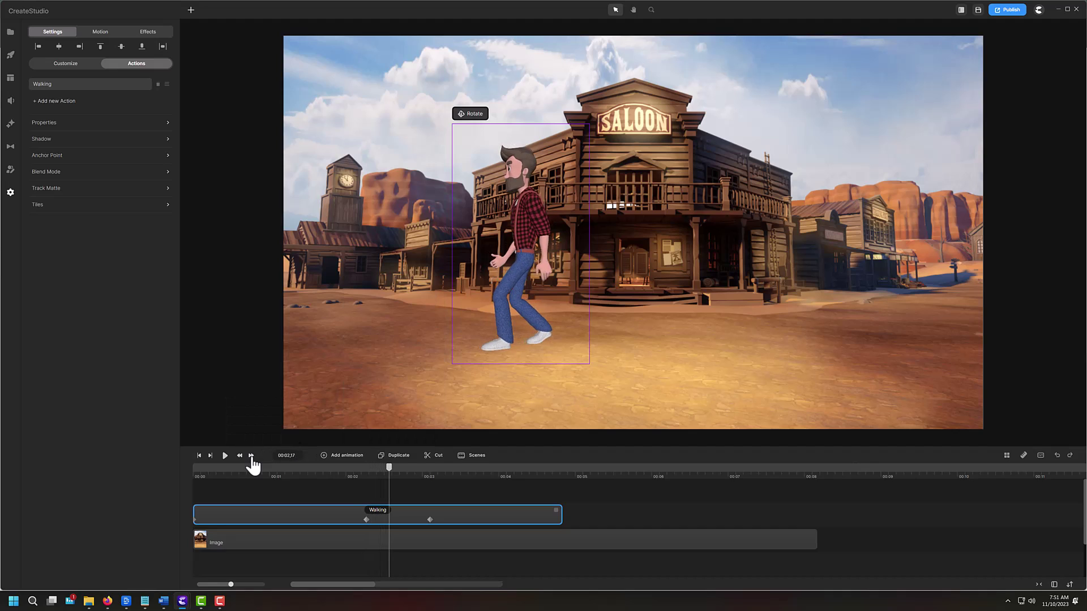
{"action": "left_click", "coordinate": [251, 456]}
{"action": "left_click_drag", "start_coordinate": [428, 518], "coordinate": [414, 518]}
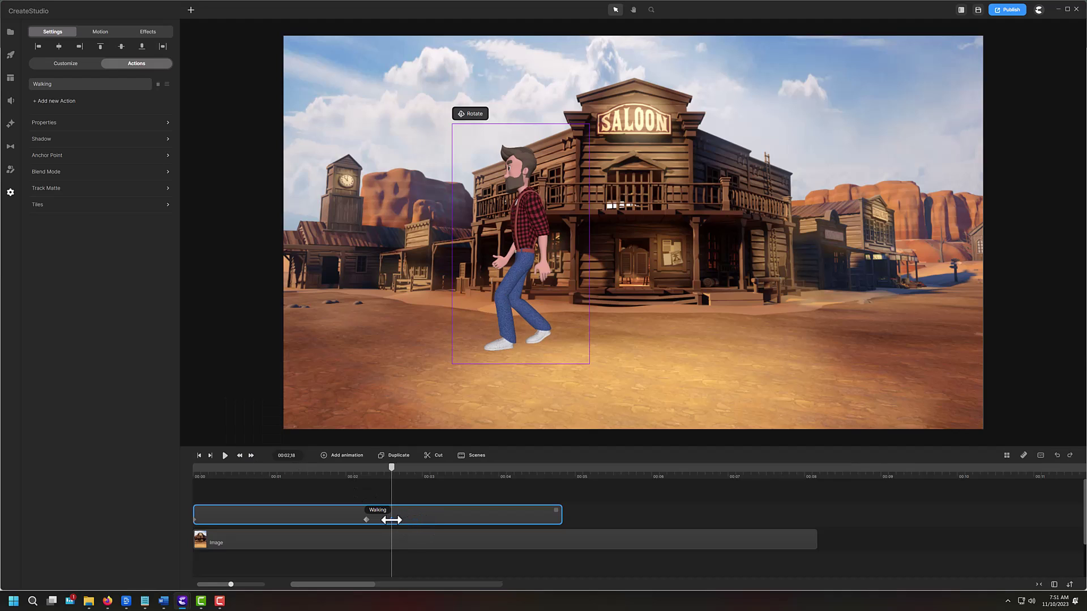
{"action": "left_click_drag", "start_coordinate": [391, 520], "coordinate": [392, 520]}
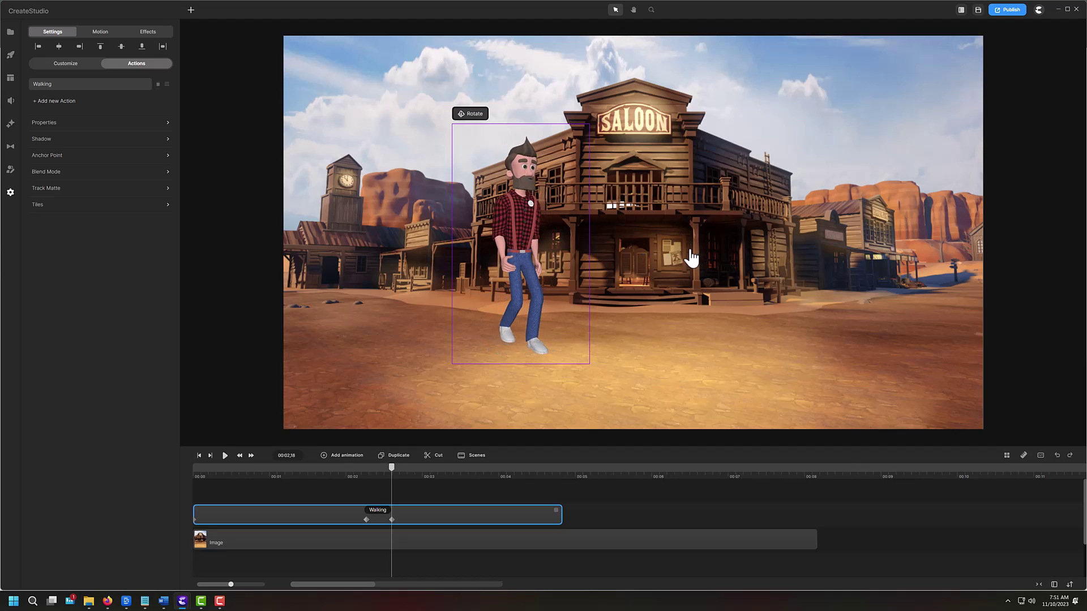
Add a Position and Scale keyframe at 00:04,22 with Tom enlarged and right of the saloon.
{"action": "left_click", "coordinate": [347, 456]}
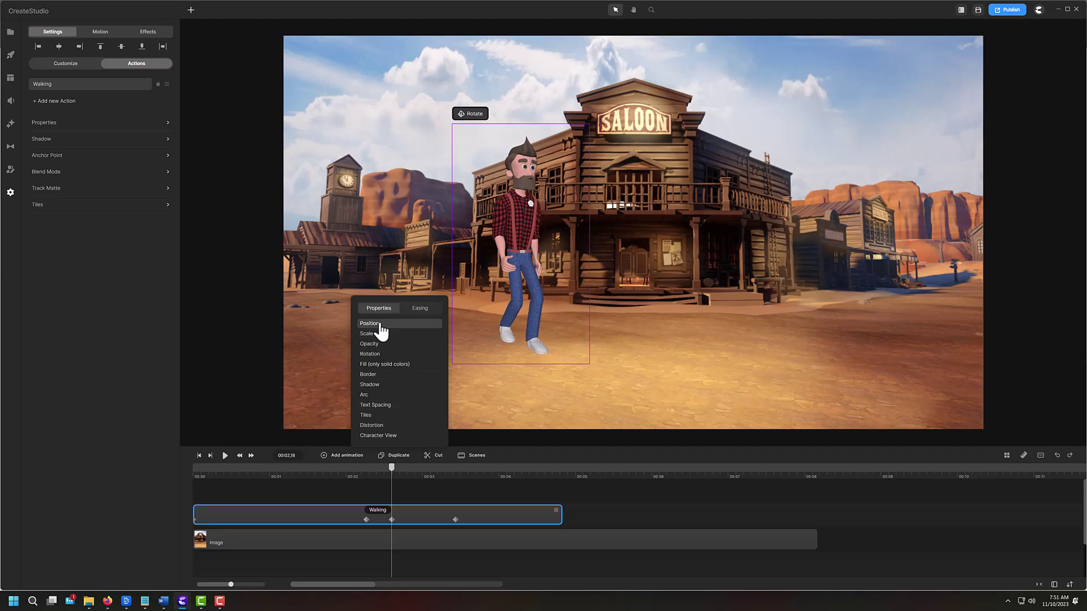
{"action": "left_click", "coordinate": [378, 334]}
{"action": "left_click", "coordinate": [552, 521]}
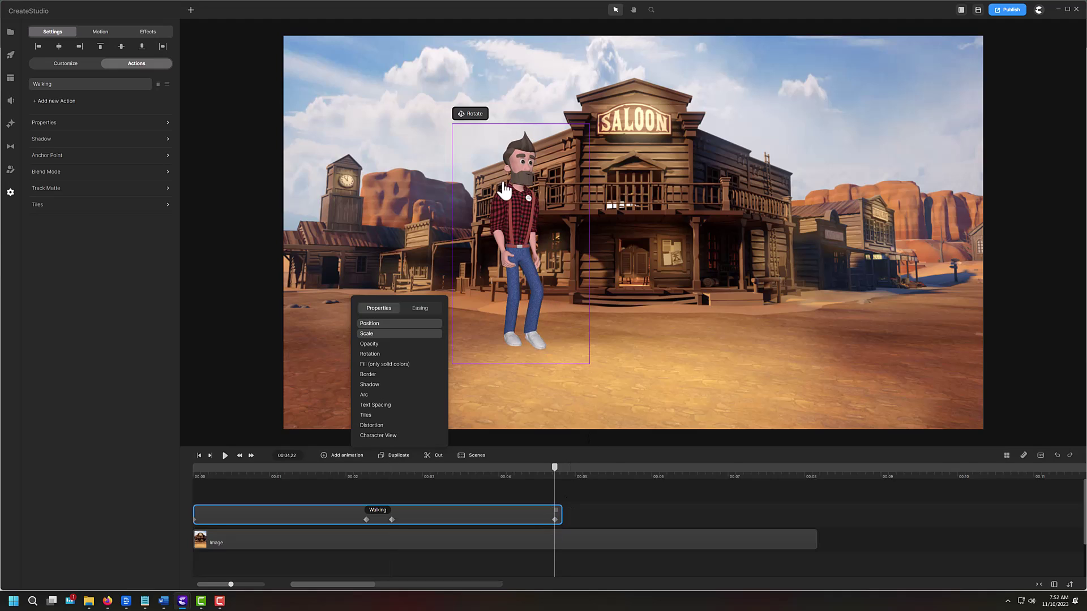
{"action": "left_click", "coordinate": [472, 116]}
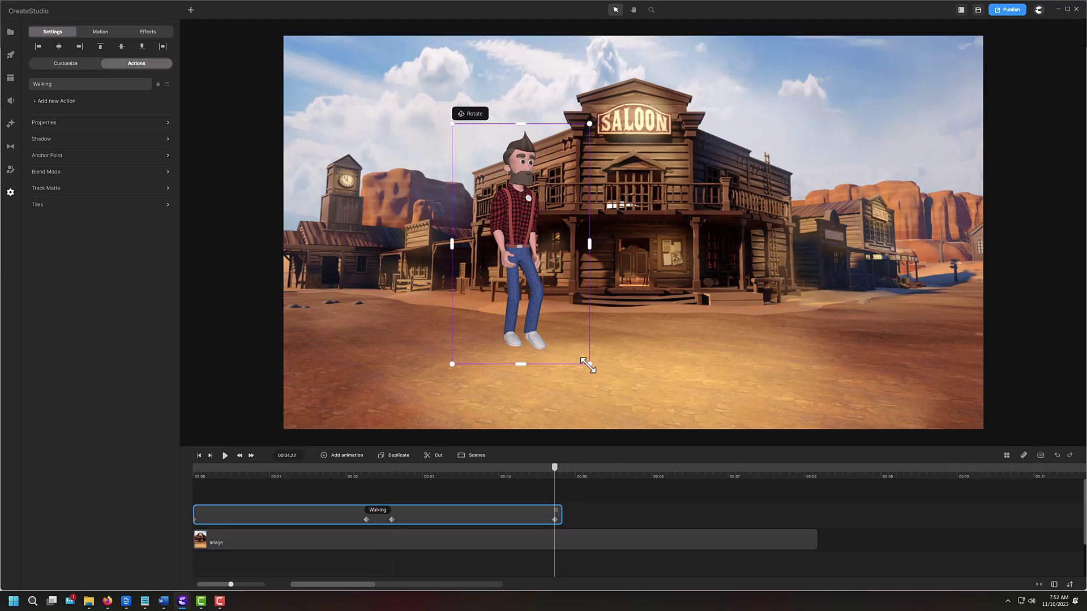
{"action": "left_click_drag", "start_coordinate": [607, 383], "coordinate": [634, 420]}
{"action": "left_click_drag", "start_coordinate": [521, 260], "coordinate": [773, 342]}
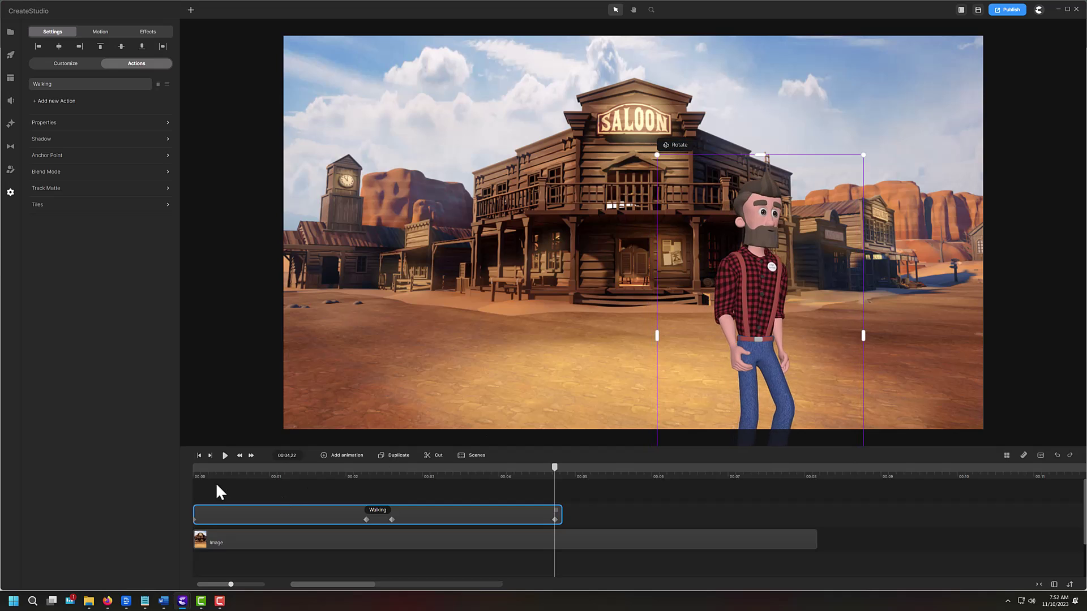
{"action": "left_click", "coordinate": [199, 455]}
{"action": "left_click", "coordinate": [225, 456]}
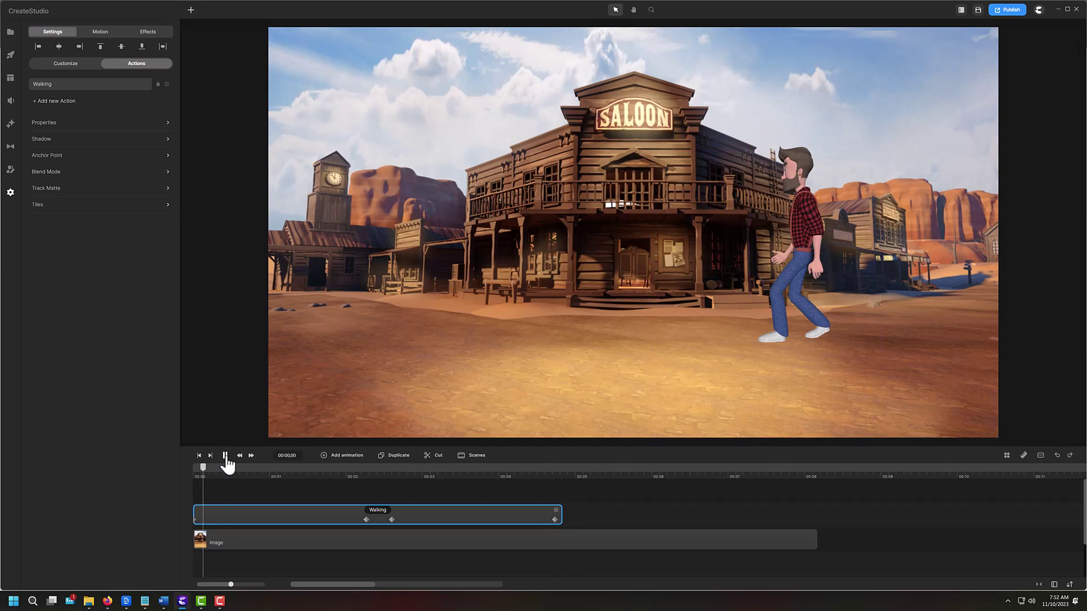